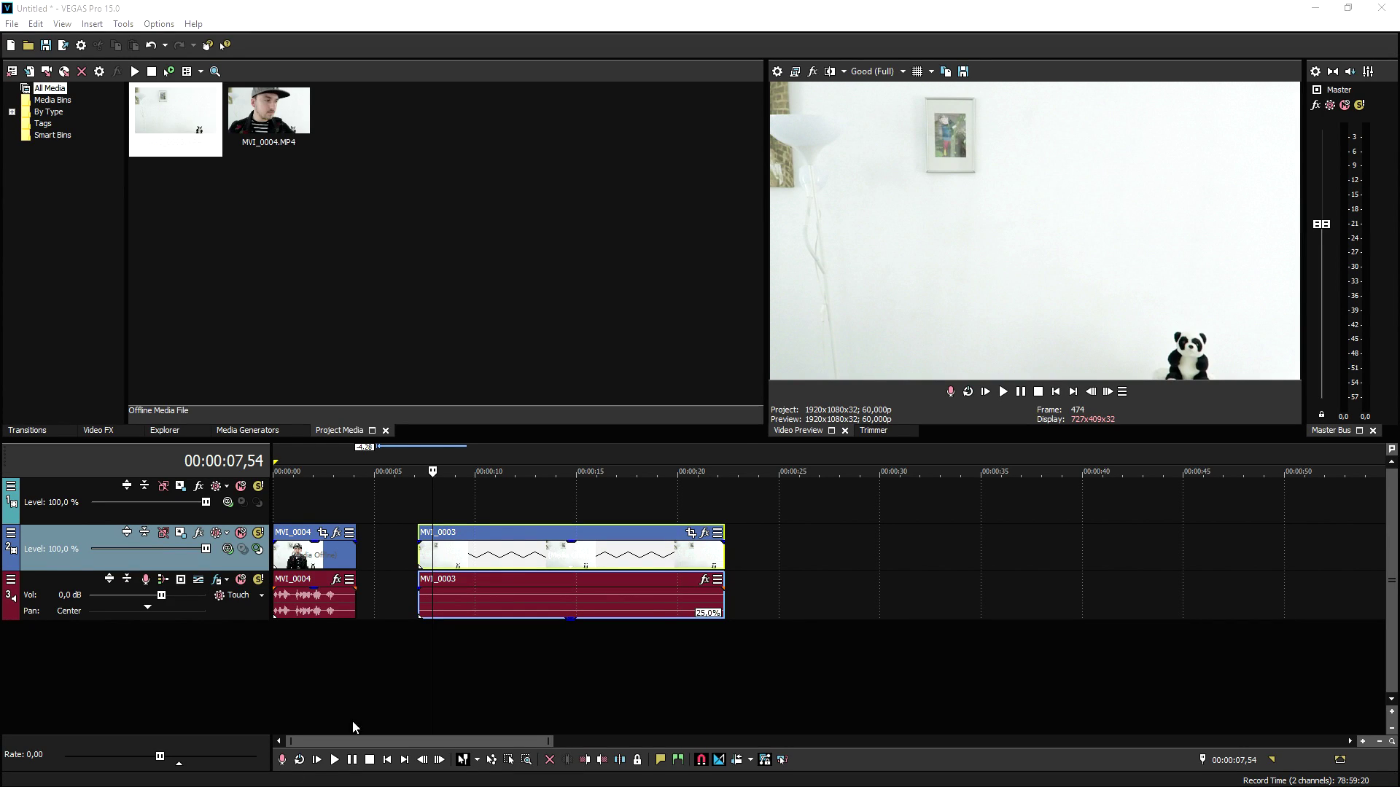
Step: Scroll the timeline to view MVI_0004 and the slowed MVI_0003 clip
scroll(506, 606, "up", 2)
Step: Zoom the timeline and select the empty-room clip MVI_0003
scroll(556, 542, "up", 1)
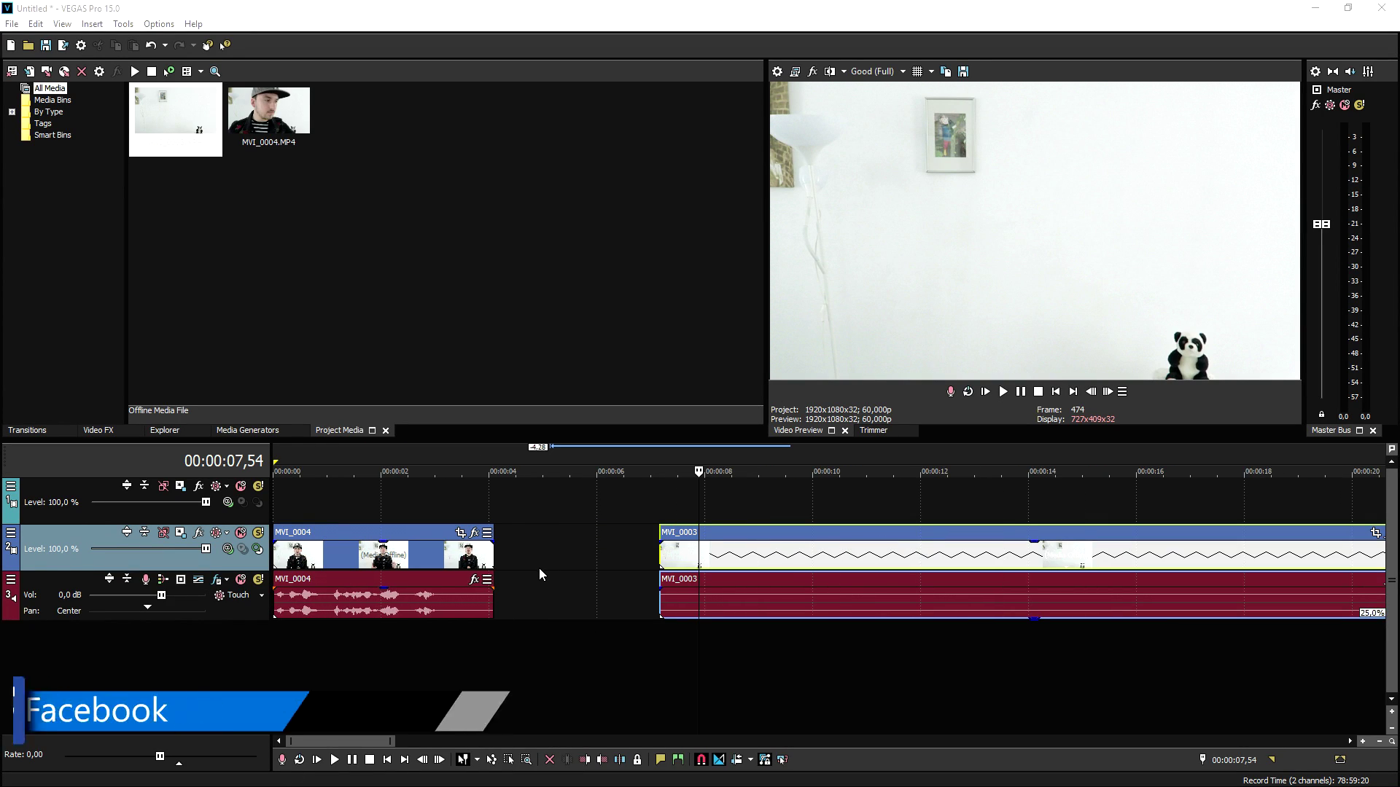
scroll(522, 637, "down", 1)
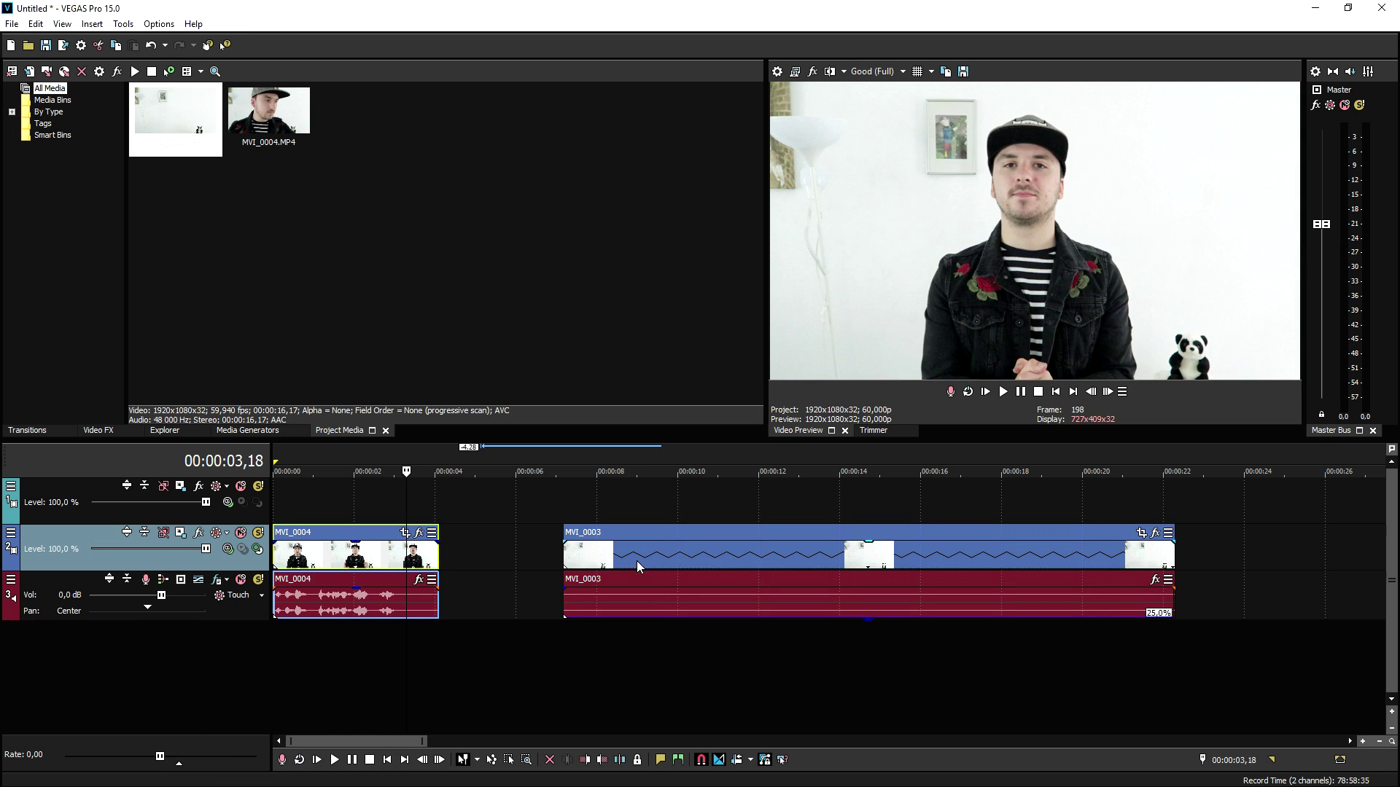
left_click(638, 568)
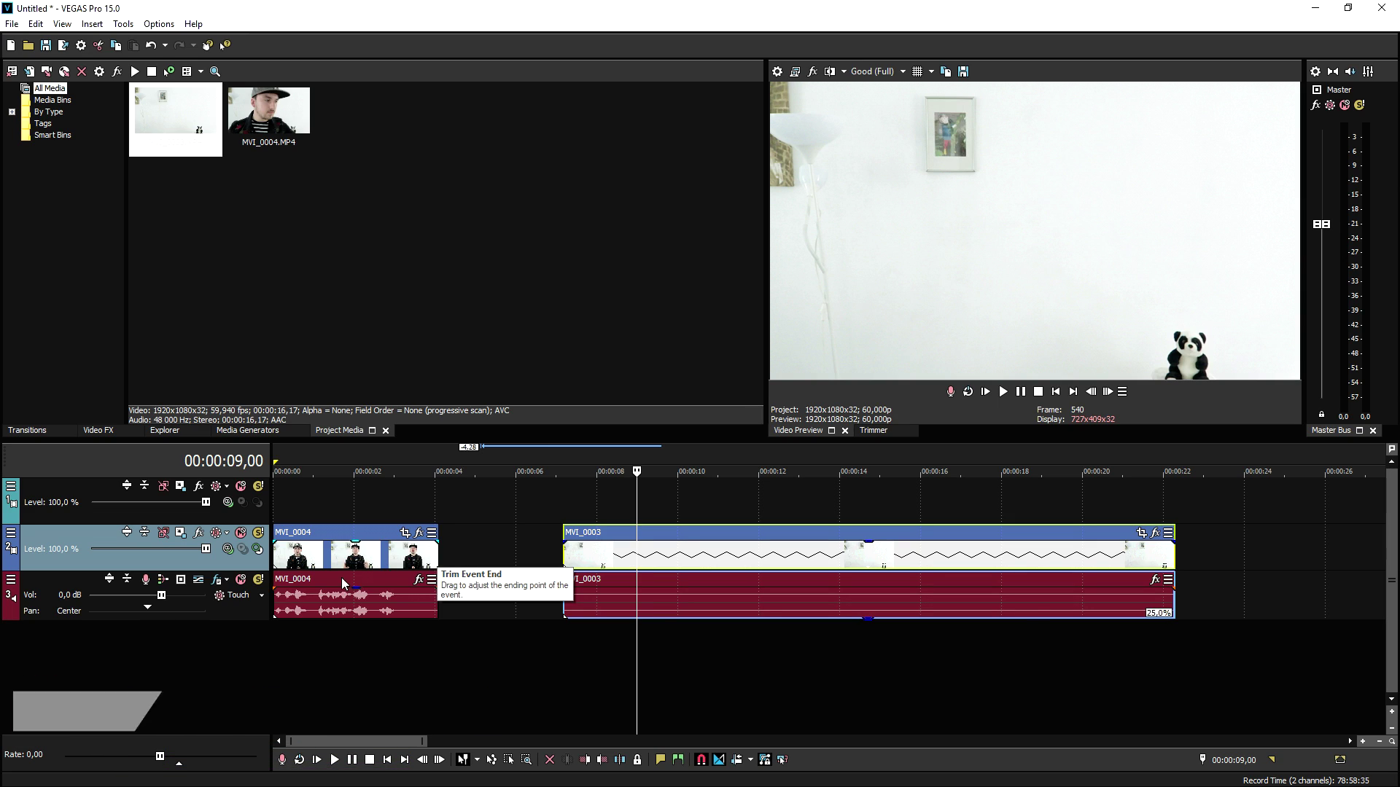
scroll(530, 496, "up", 2)
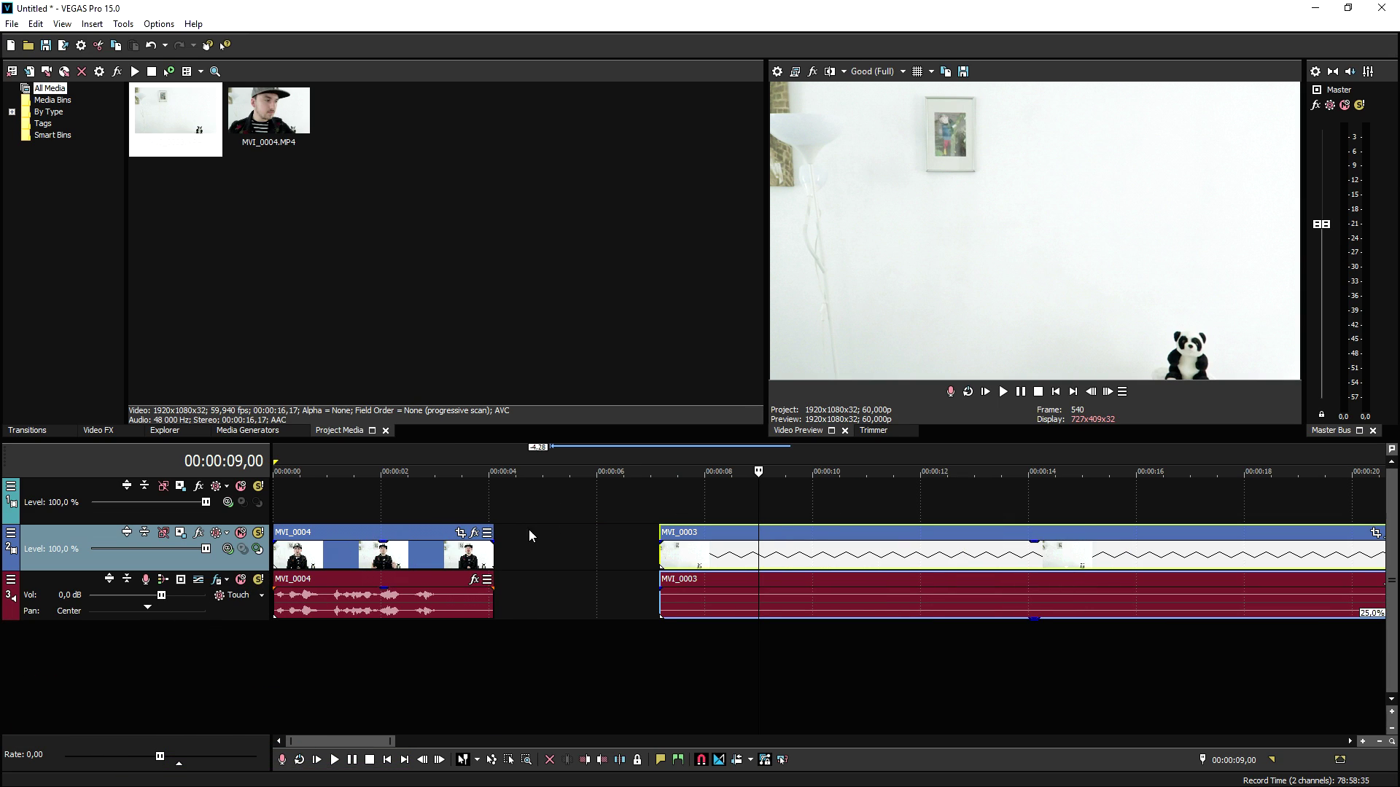
scroll(503, 502, "down", 2)
scroll(536, 514, "up", 2)
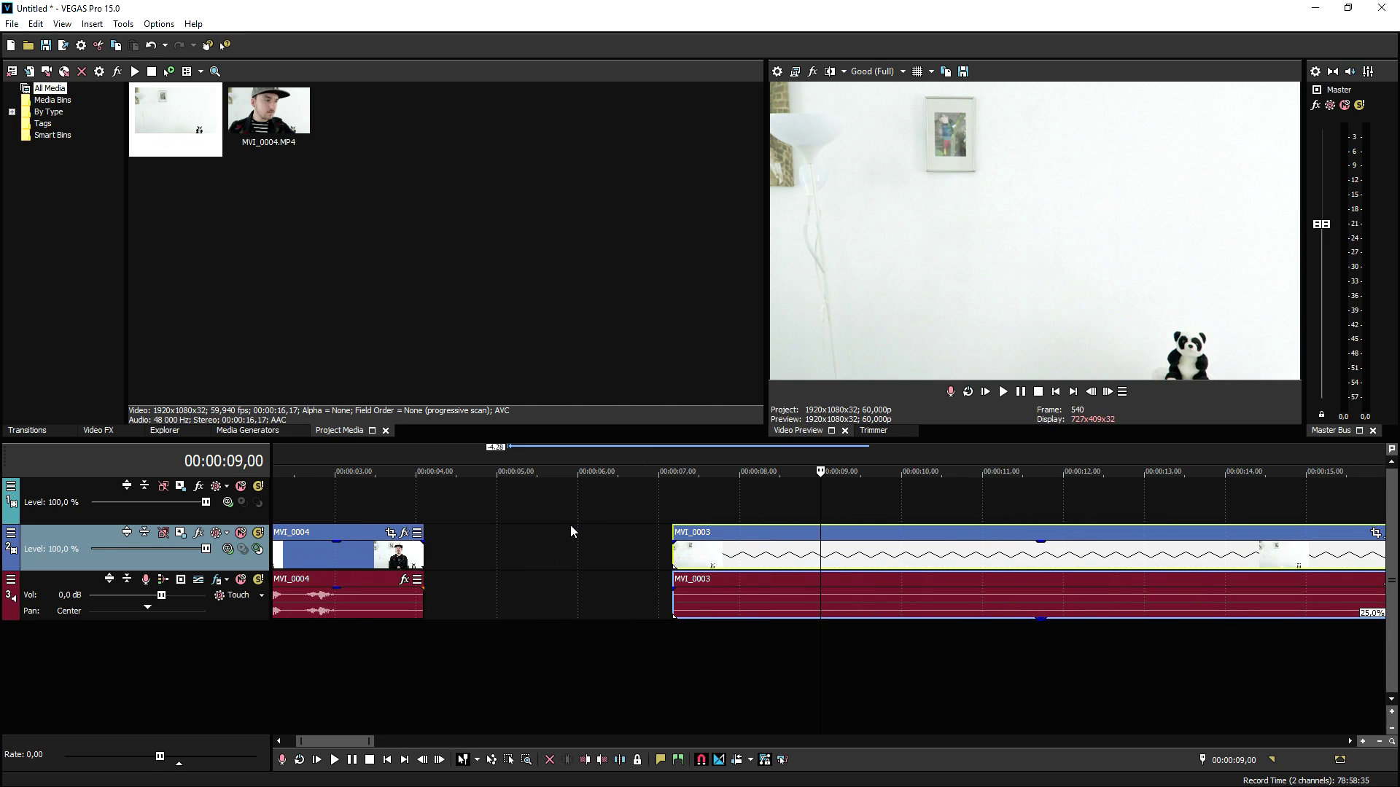
scroll(564, 536, "down", 1)
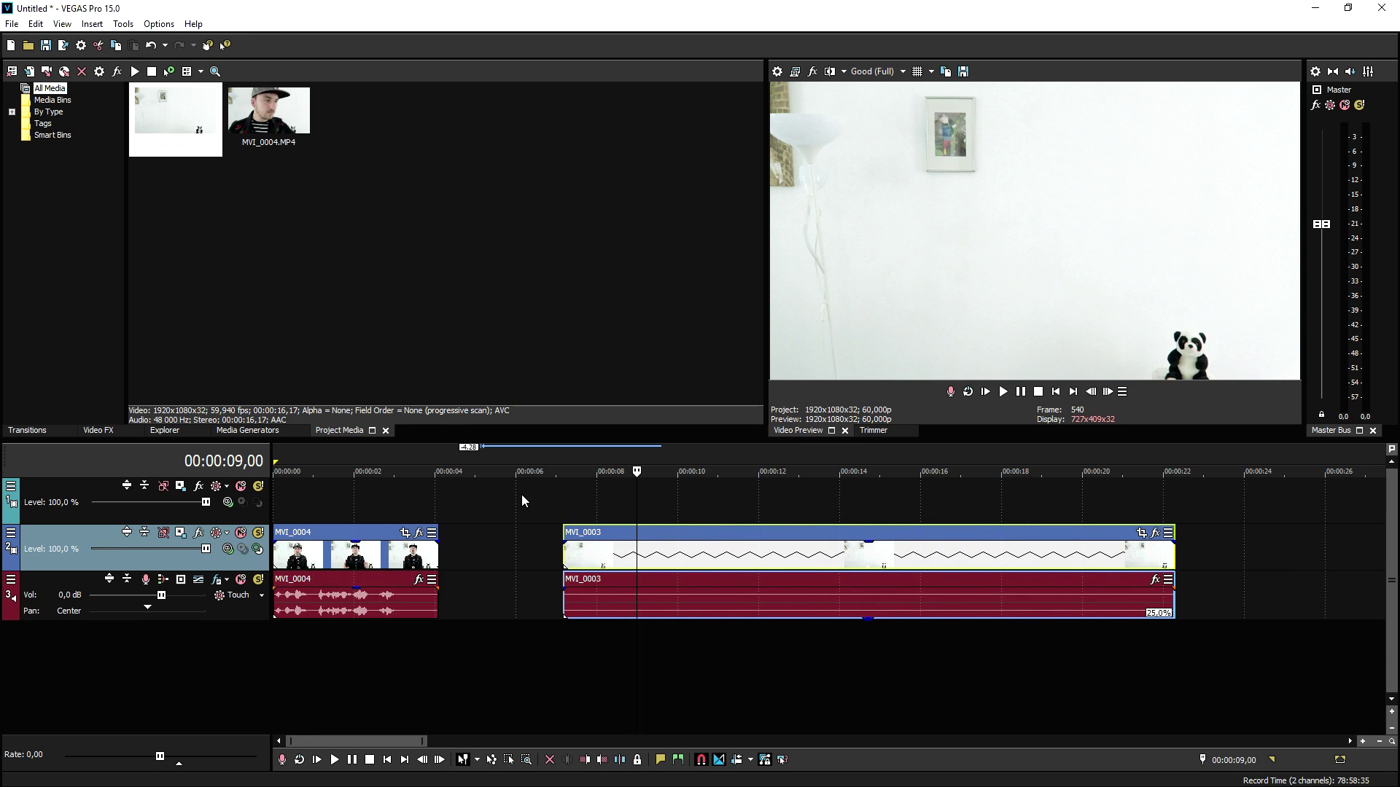
Step: Select MVI_0004 with its audio and park the playhead at 00:00:03,35
left_click(350, 506)
scroll(349, 507, "up", 2)
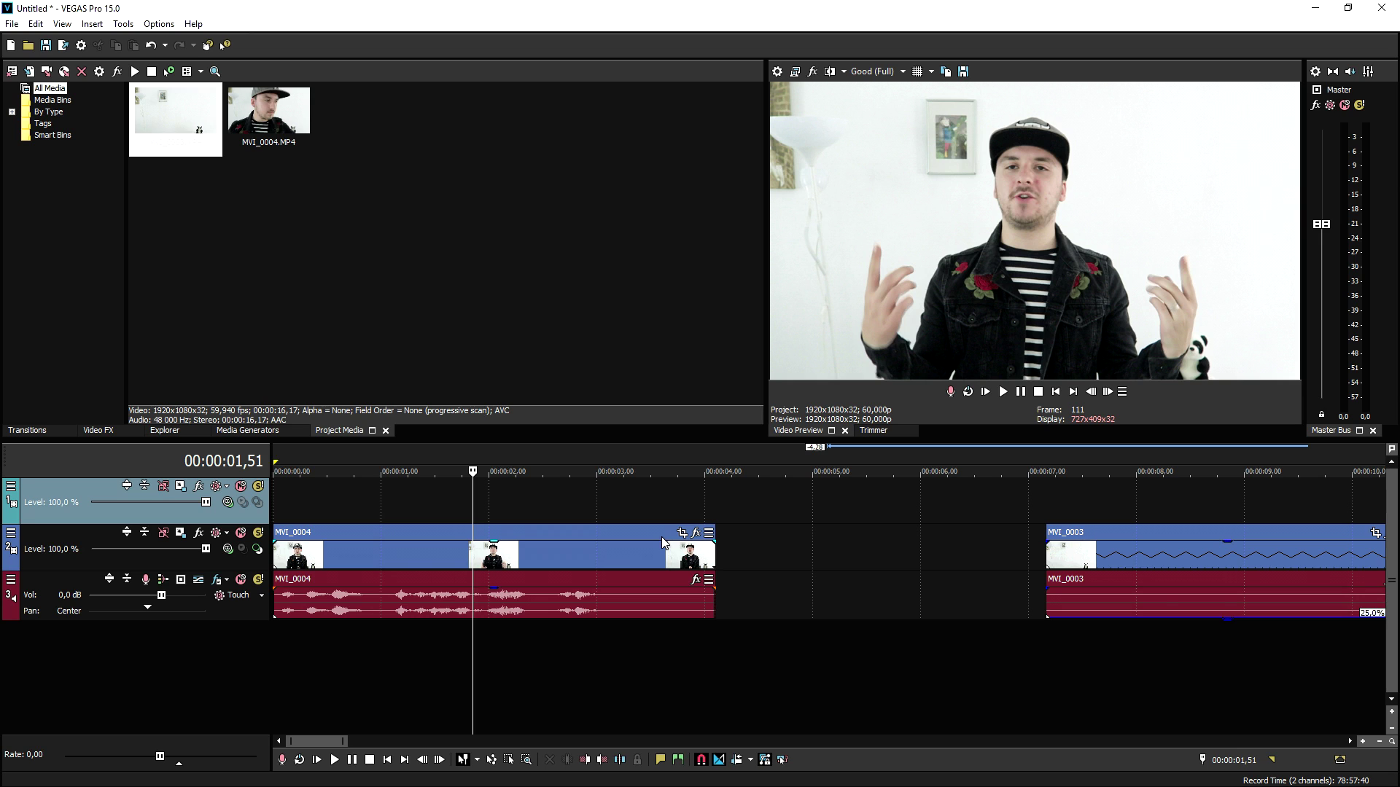
left_click(605, 552)
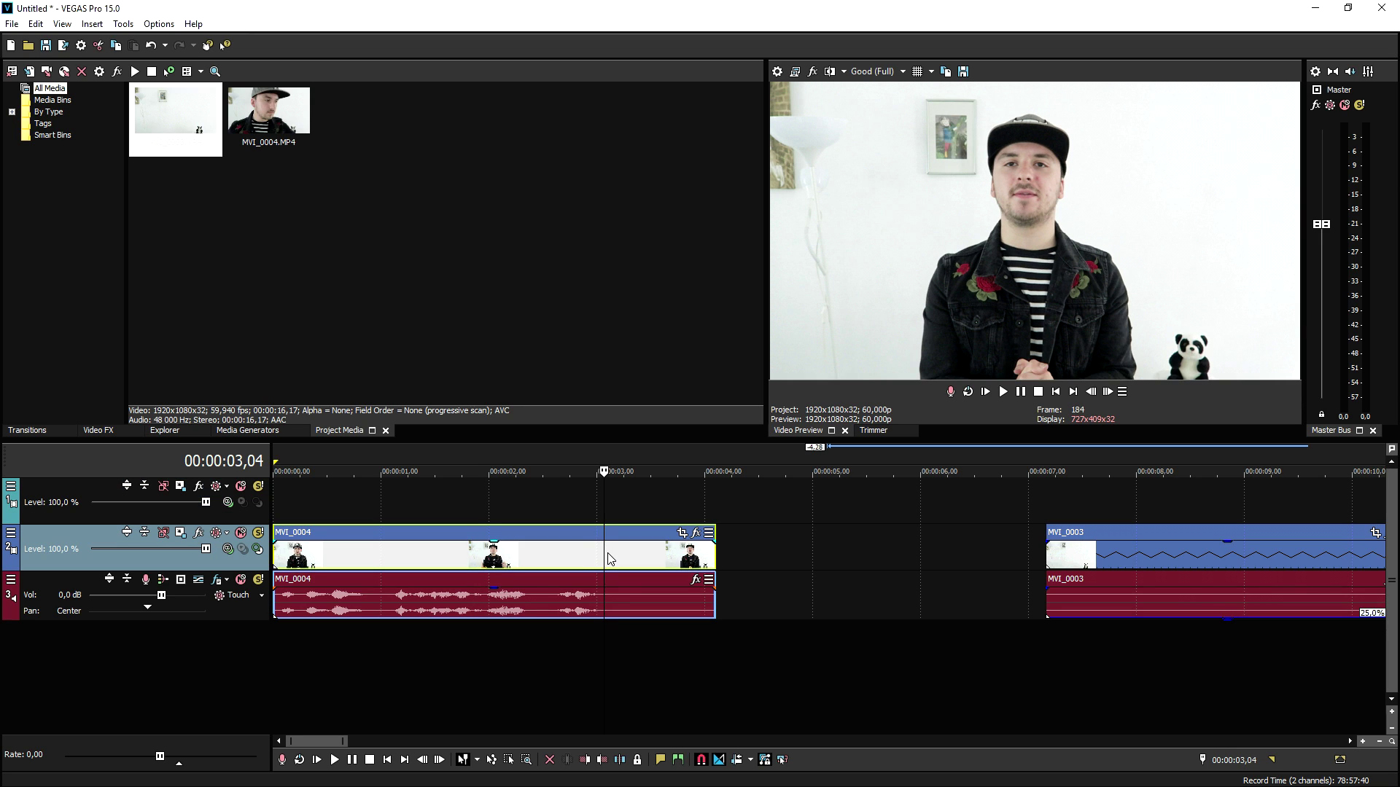
left_click(566, 508)
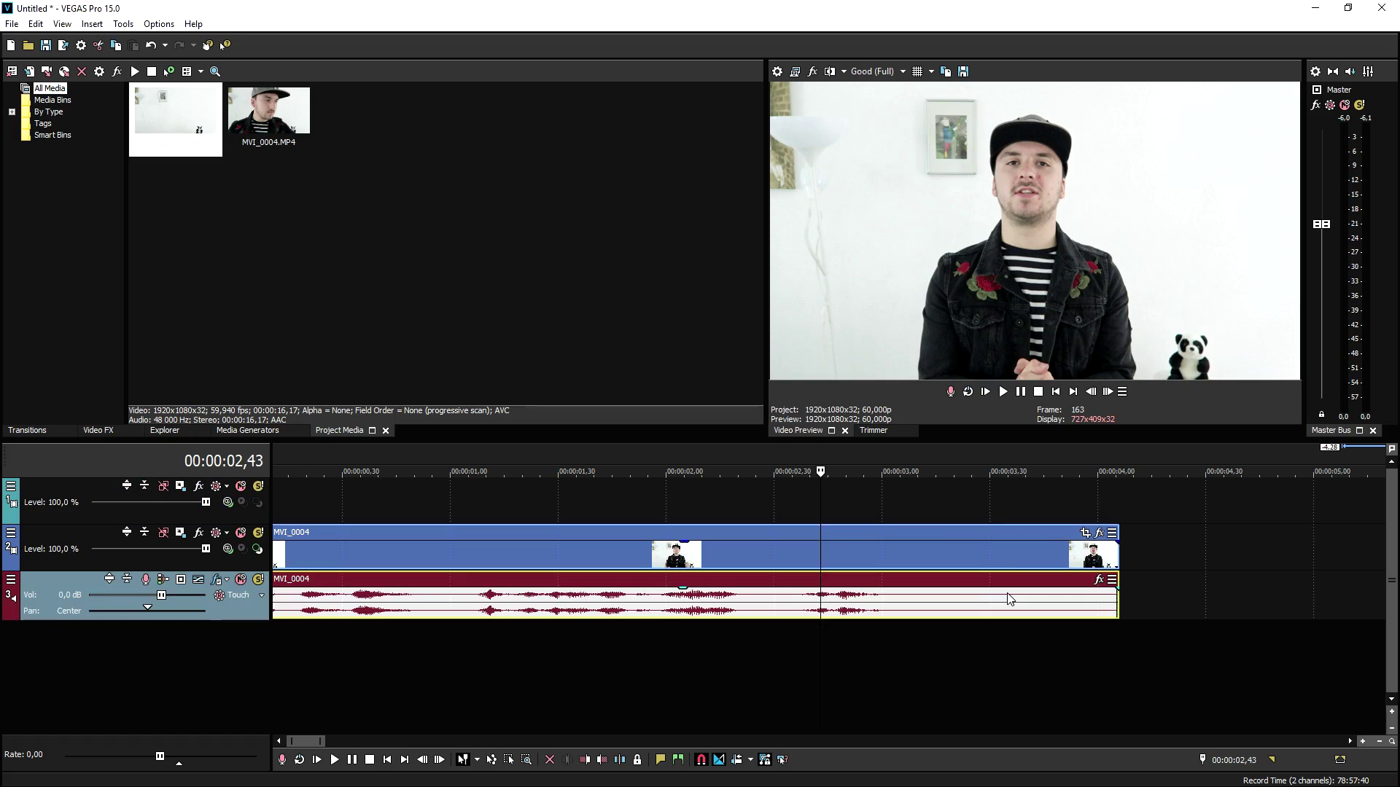
left_click(1008, 599)
scroll(995, 592, "down", 2)
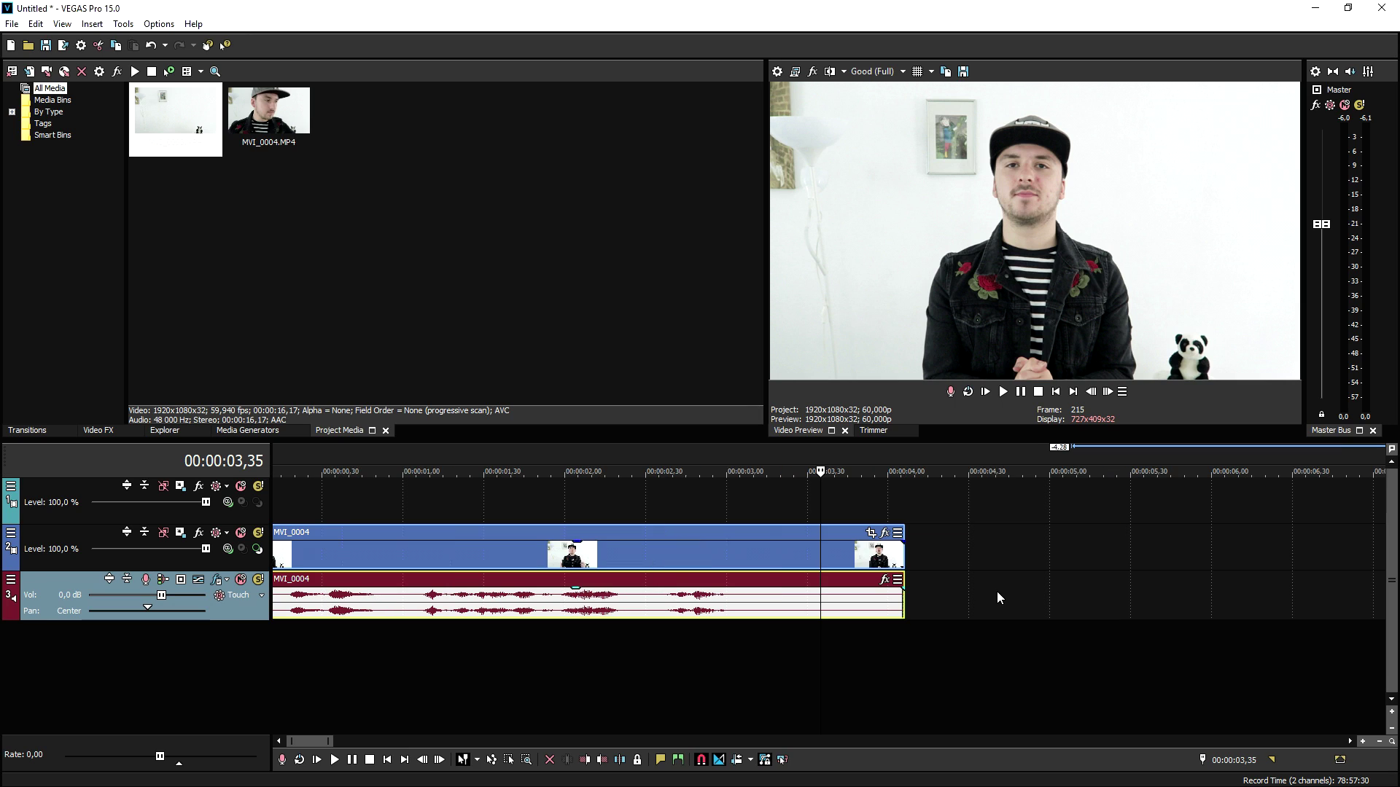
scroll(932, 605, "up", 1)
Step: Split MVI_0004 at the freeze frame, then enable Mask and the Anchor Creation Tool in Pan/Crop
left_click(651, 446)
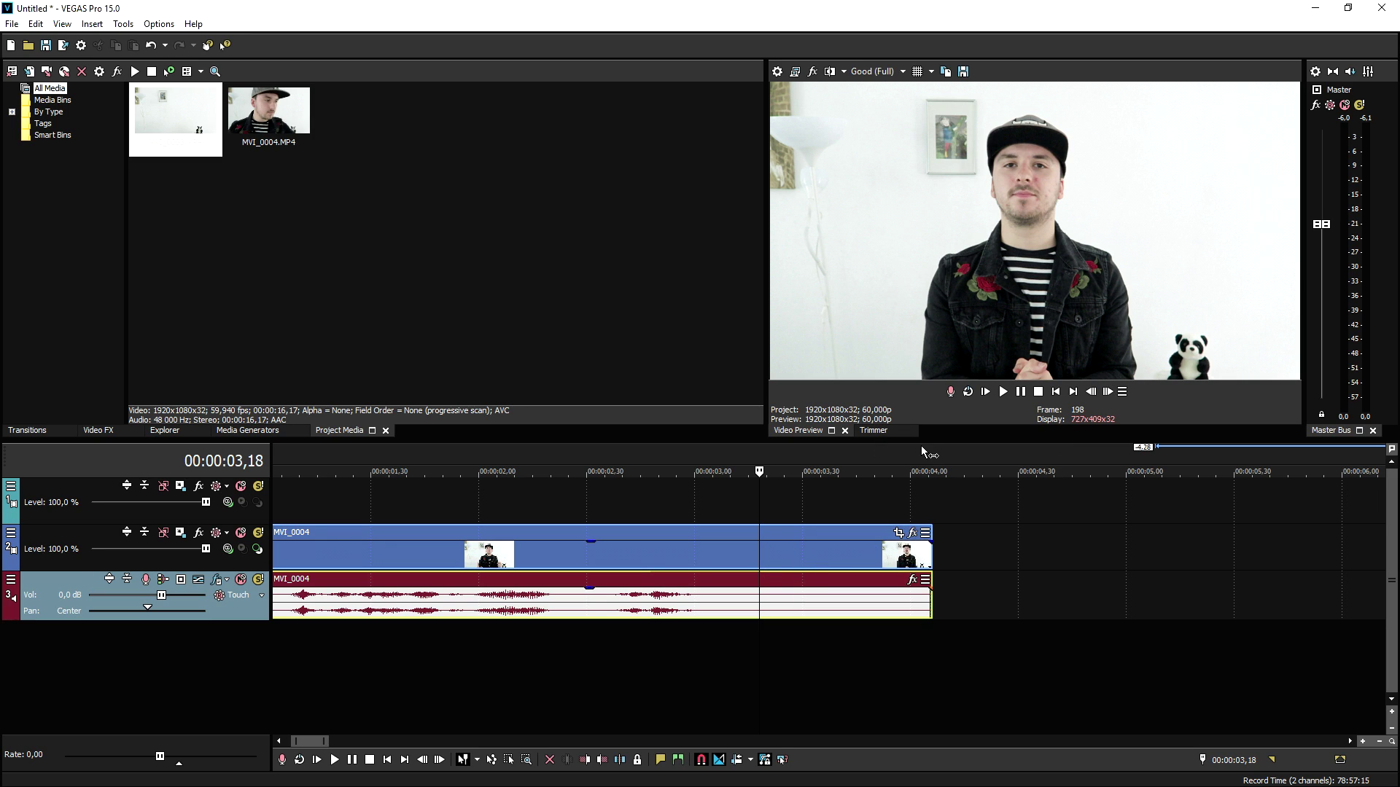
key("s")
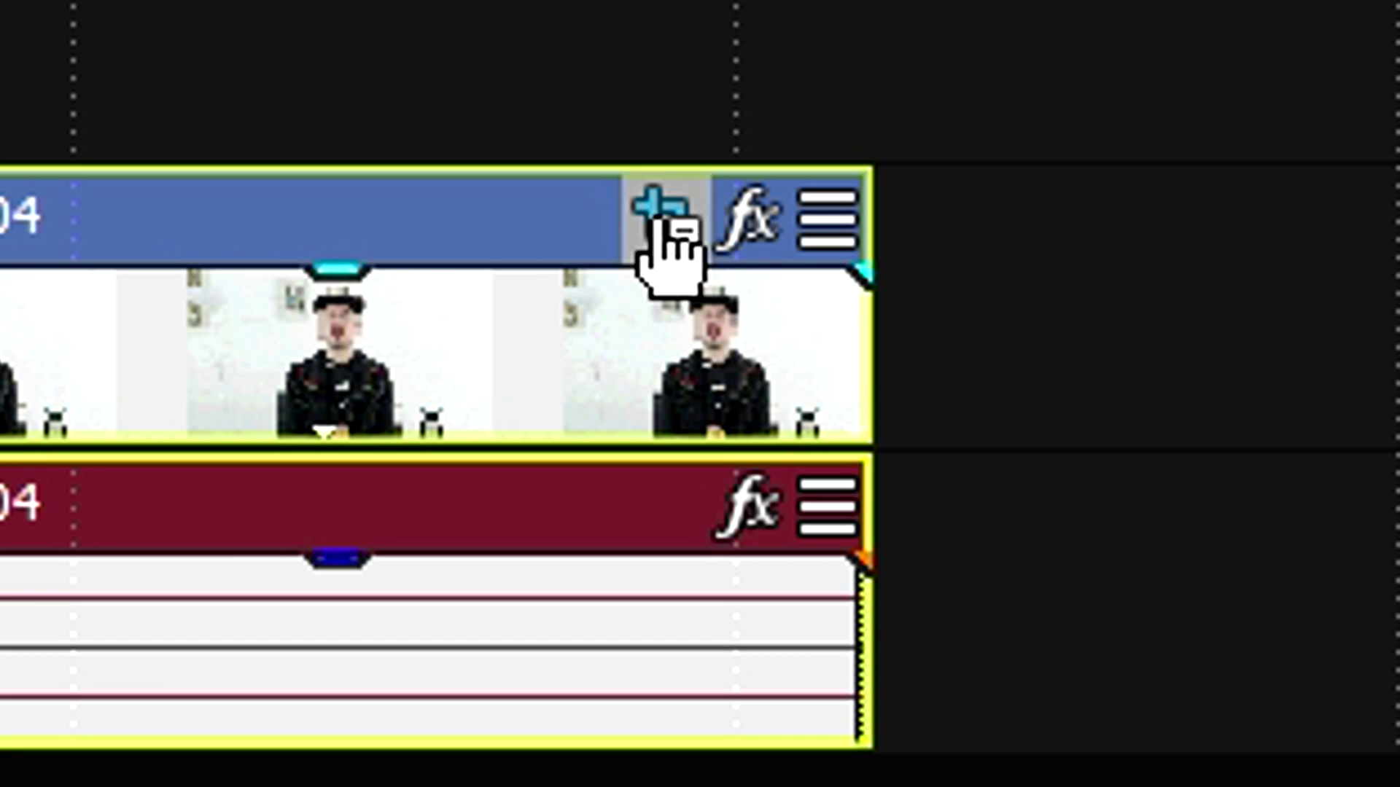
left_click(898, 536)
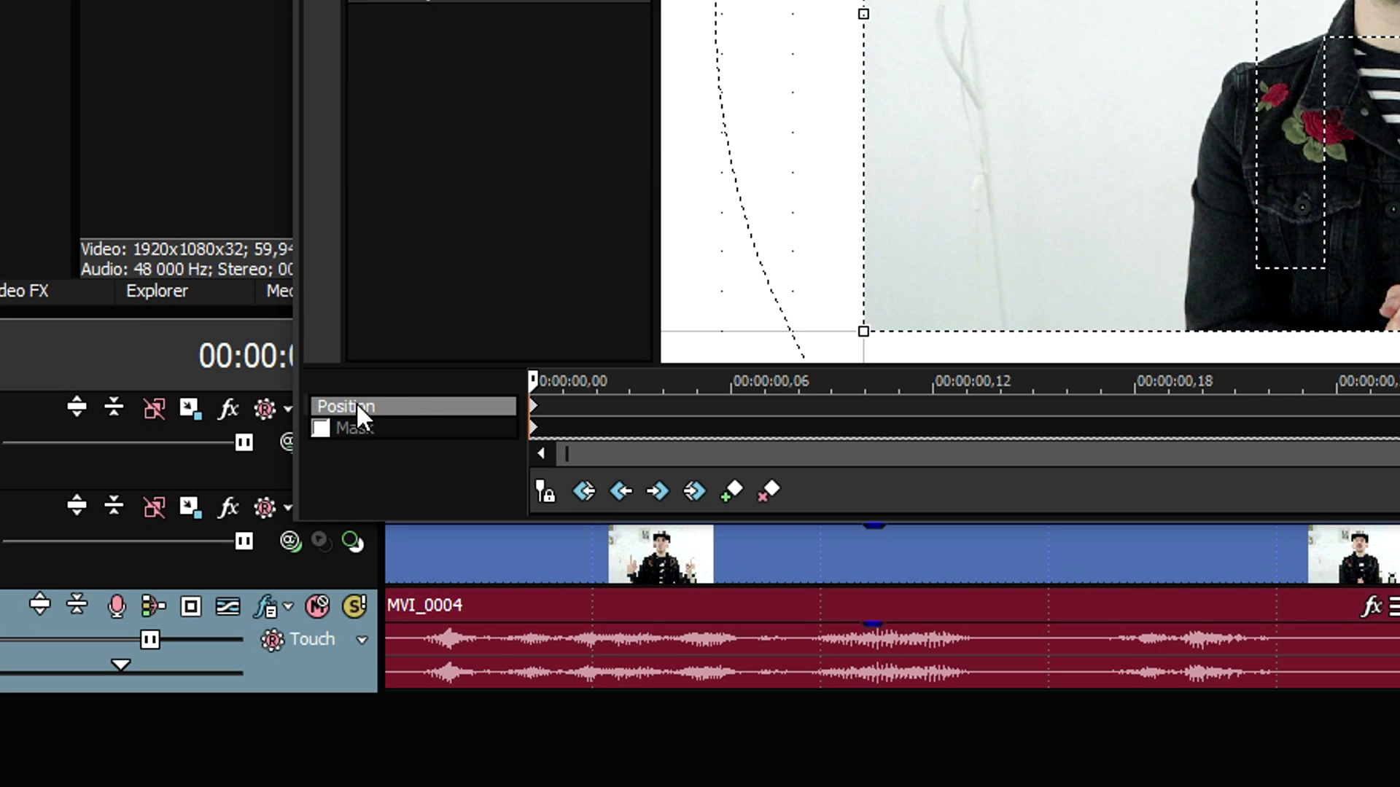
left_click(321, 429)
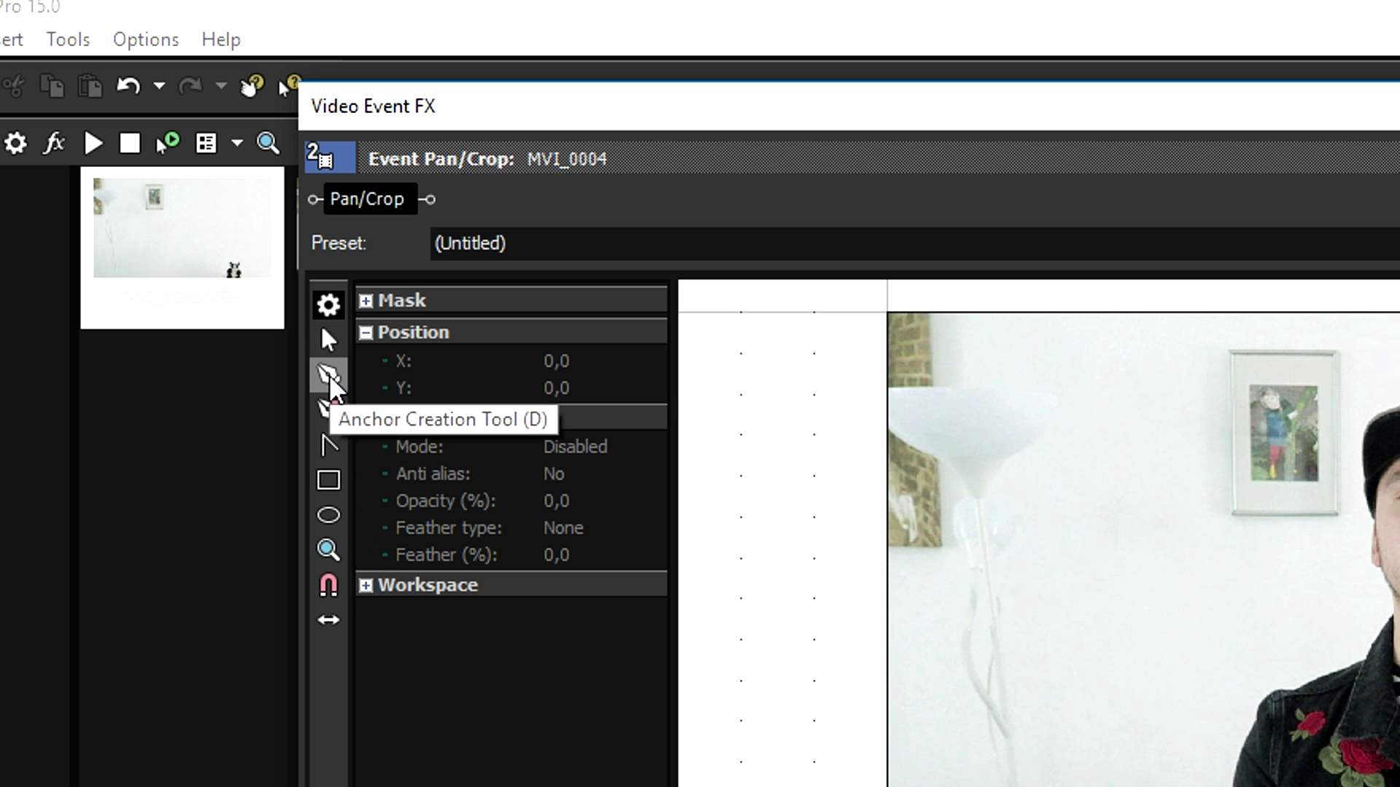
left_click(330, 377)
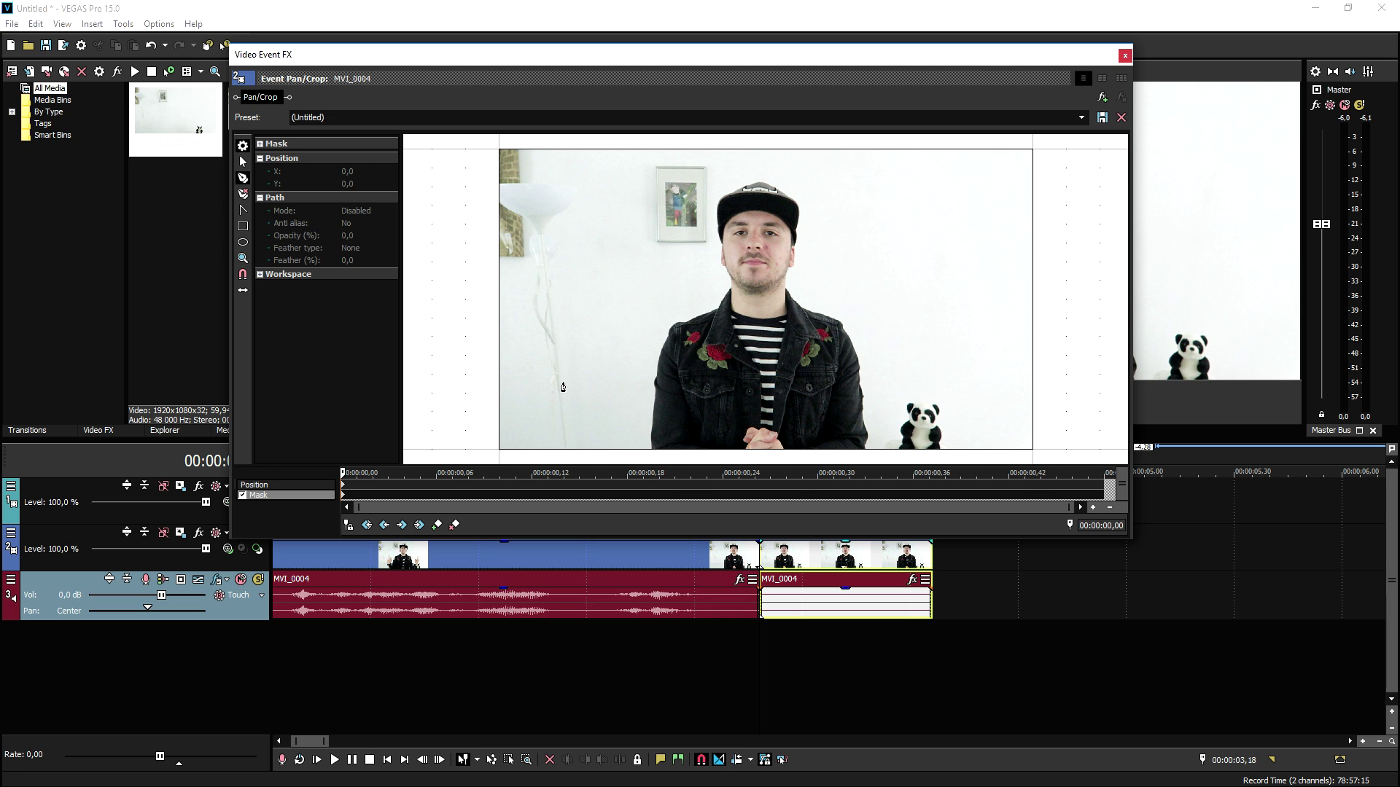
Step: Place mask anchors from the frame bottom up the jacket, left shoulder and neck
left_click(651, 450)
left_click(654, 408)
left_click(657, 388)
left_click(657, 375)
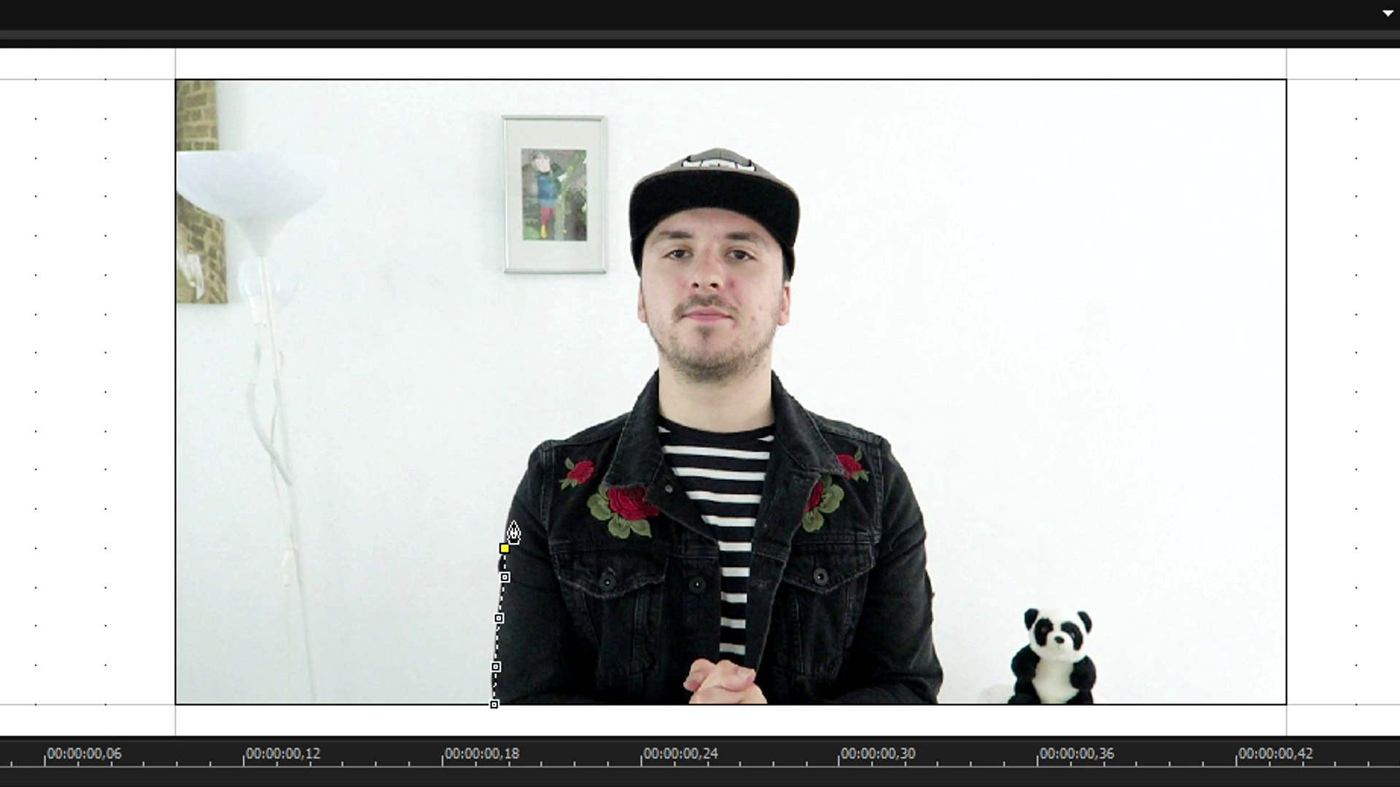
left_click(513, 520)
left_click(517, 493)
left_click(531, 454)
left_click(559, 443)
left_click(587, 432)
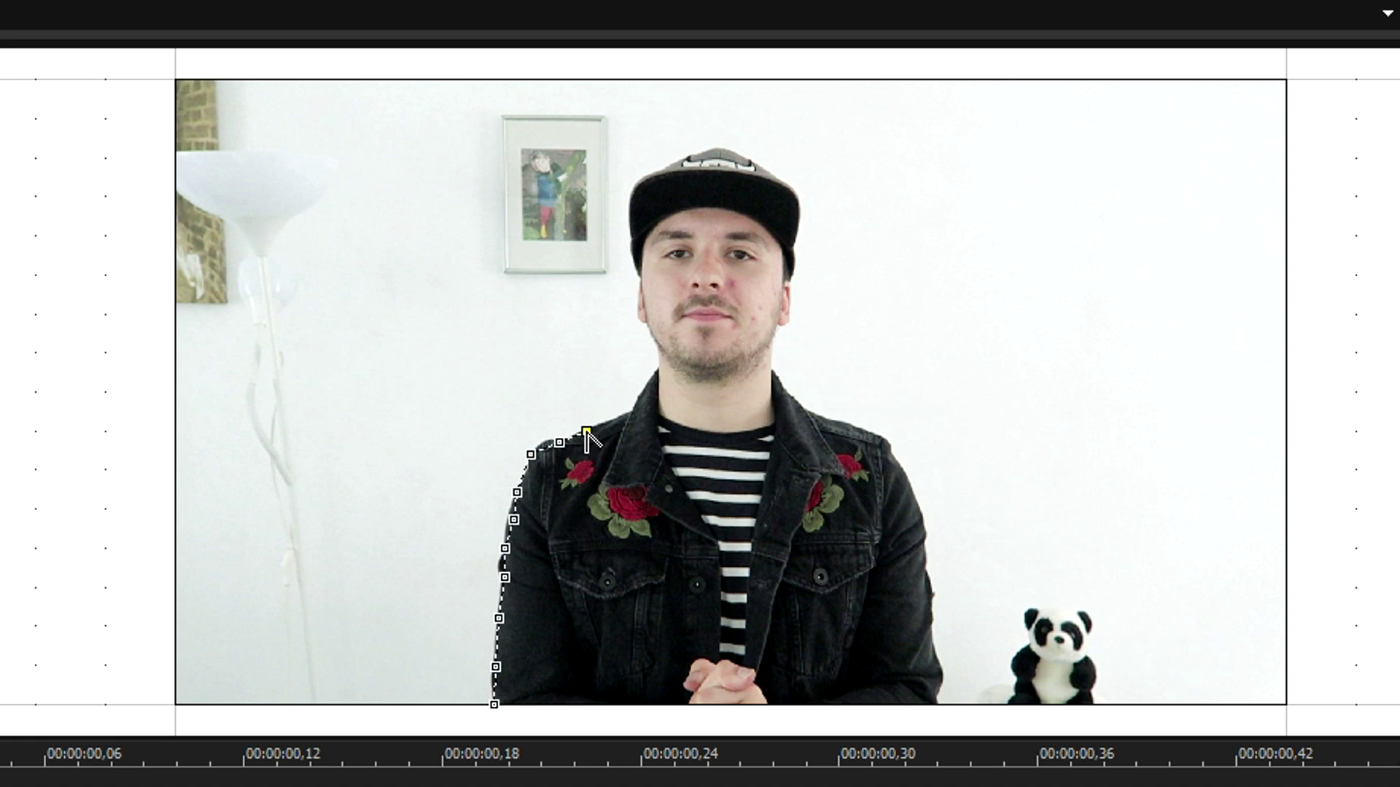
left_click(619, 418)
left_click(636, 402)
left_click(651, 393)
left_click(656, 376)
left_click(658, 345)
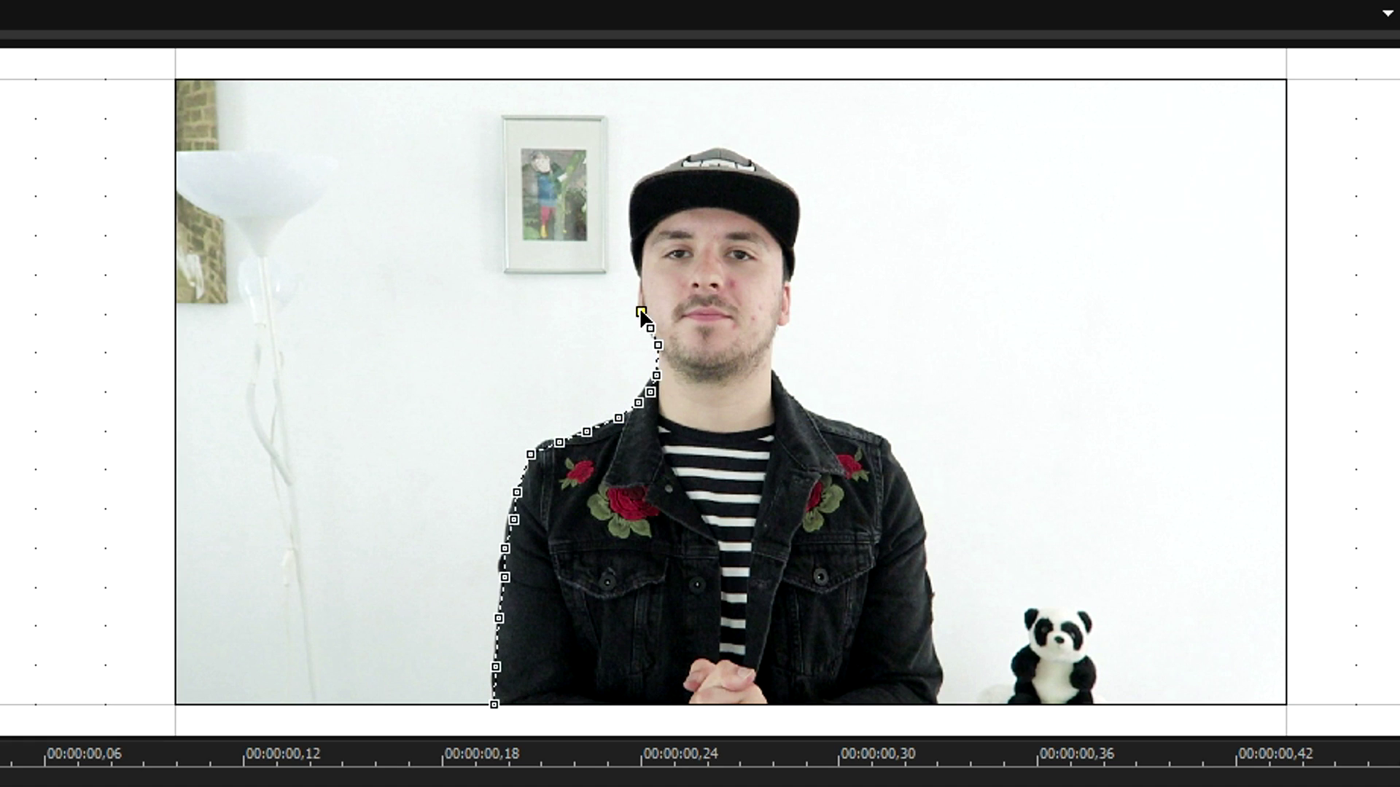
Step: Continue the mask up the head, over the cap and down the head's right side
left_click(641, 273)
left_click(634, 248)
left_click(631, 210)
left_click(640, 183)
left_click(665, 167)
left_click(691, 155)
left_click(718, 146)
left_click(743, 154)
left_click(763, 166)
left_click(776, 178)
left_click(786, 189)
left_click(796, 201)
left_click(796, 226)
left_click(796, 244)
left_click(795, 268)
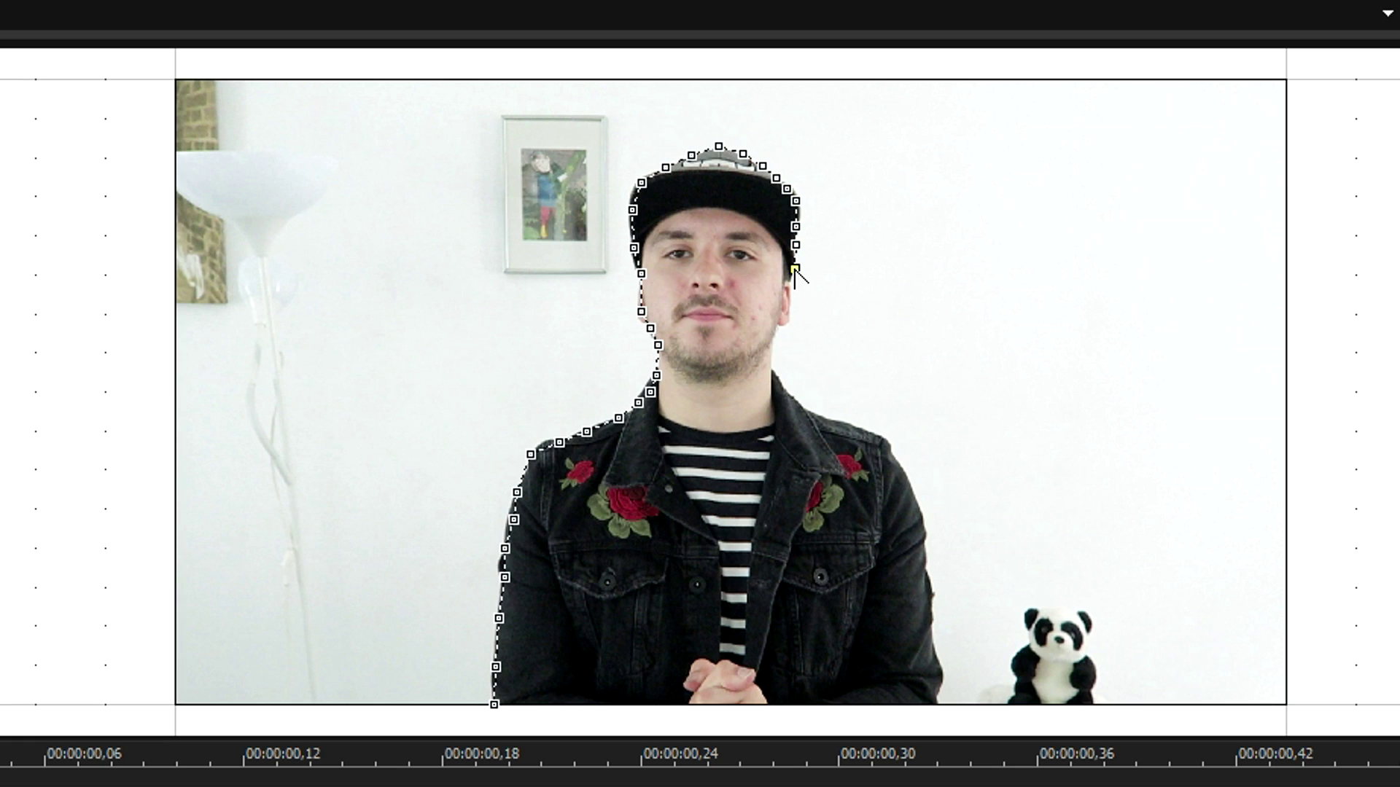
Step: Trace the mask down the face, neck, right shoulder and right arm
left_click(791, 314)
left_click(778, 329)
left_click(774, 348)
left_click(773, 371)
left_click(783, 392)
left_click(799, 404)
left_click(812, 417)
left_click(831, 422)
left_click(874, 434)
left_click(885, 445)
left_click(895, 458)
left_click(903, 475)
left_click(912, 501)
left_click(919, 531)
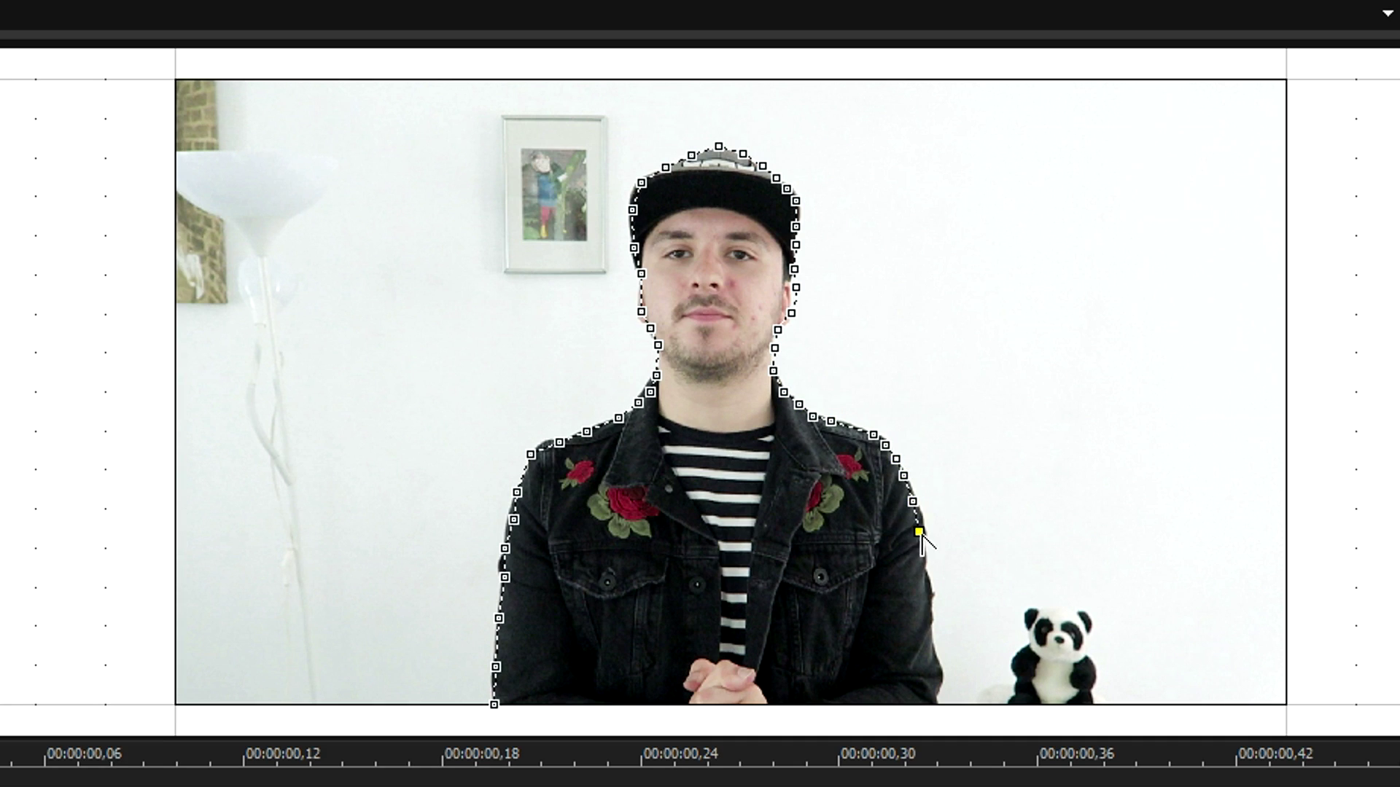
Step: Finish the arm, run the mask below the frame bottom and close it at the first anchor
left_click(925, 577)
left_click(923, 625)
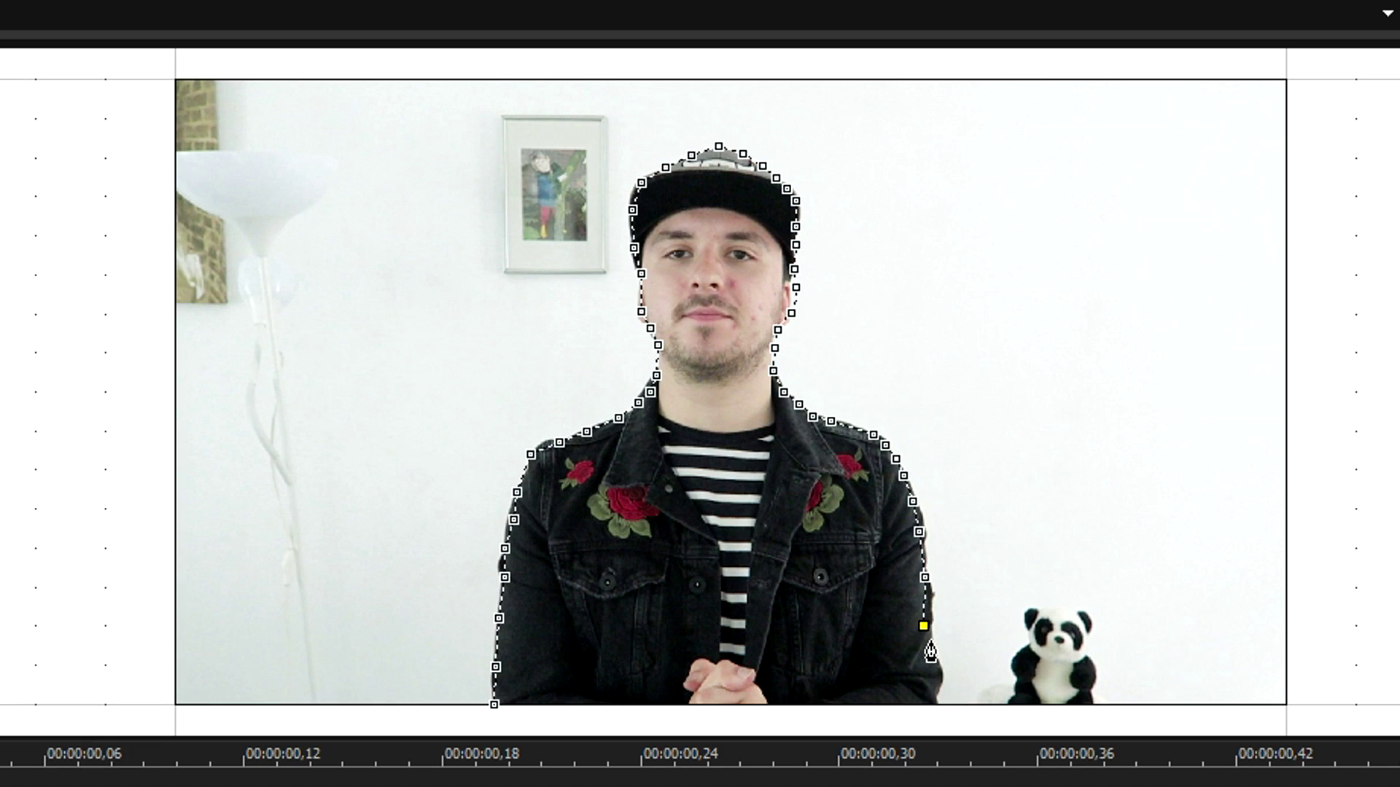
left_click(930, 650)
left_click(938, 669)
left_click(938, 718)
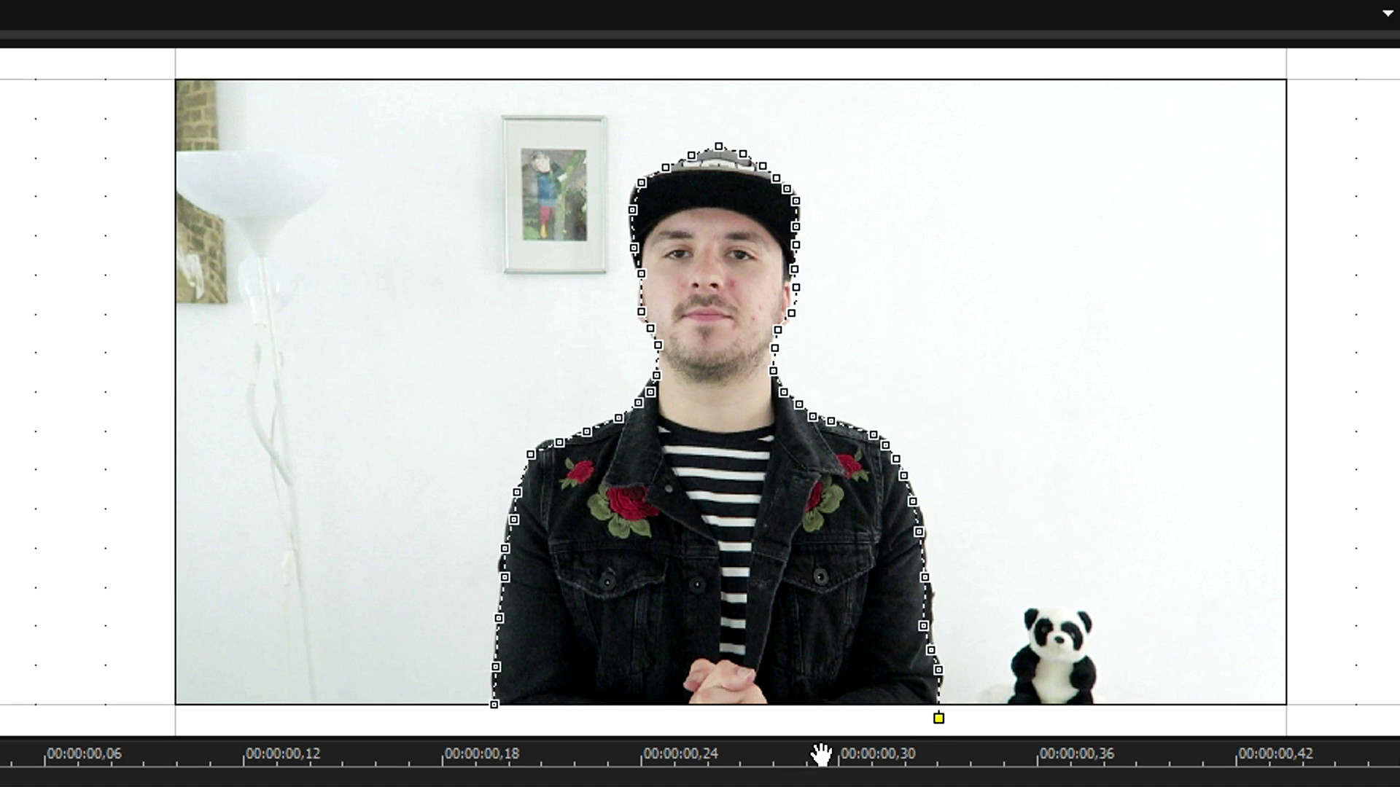
left_click(496, 718)
left_click(495, 706)
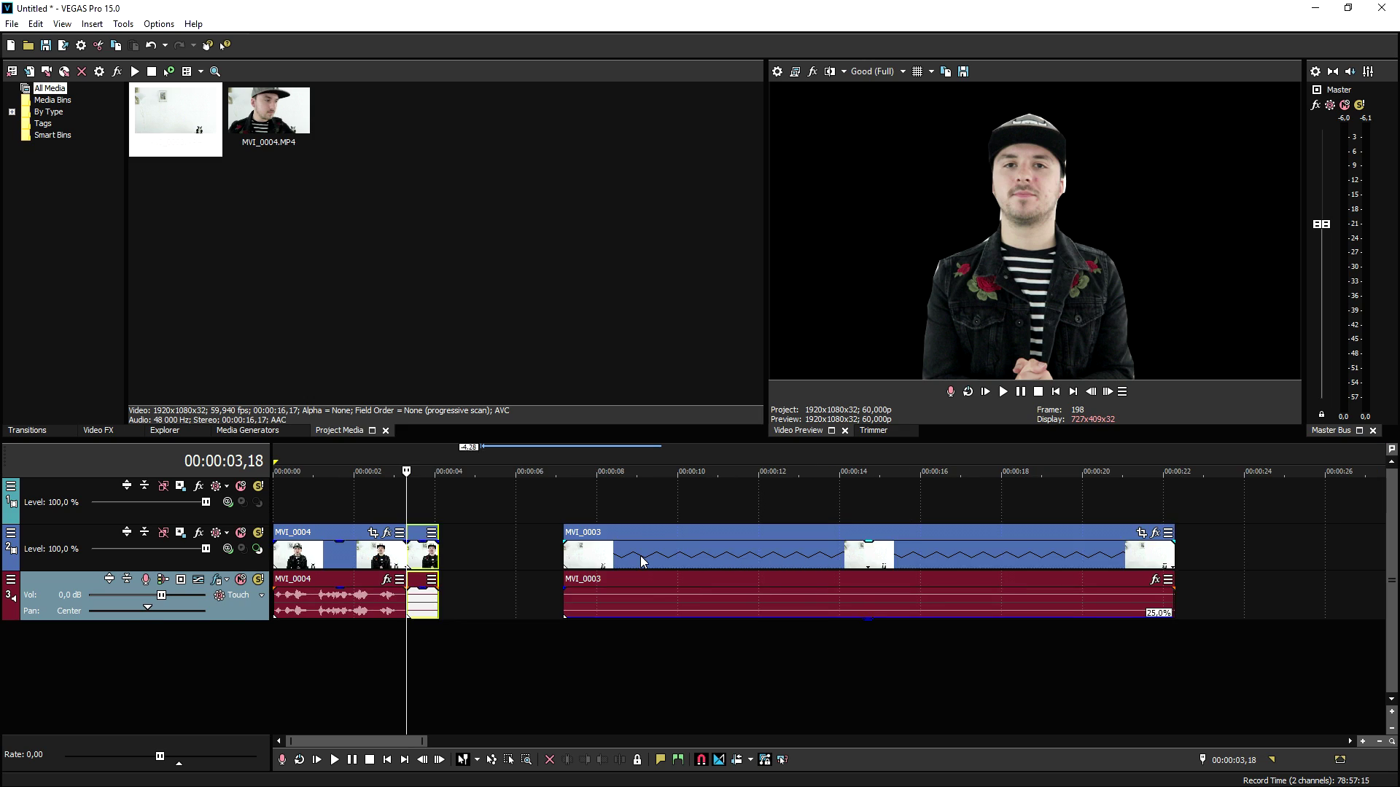
Step: Move MVI_0003 to a lower track, starting just after the MVI_0004 clips
left_click_drag(675, 554, 442, 658)
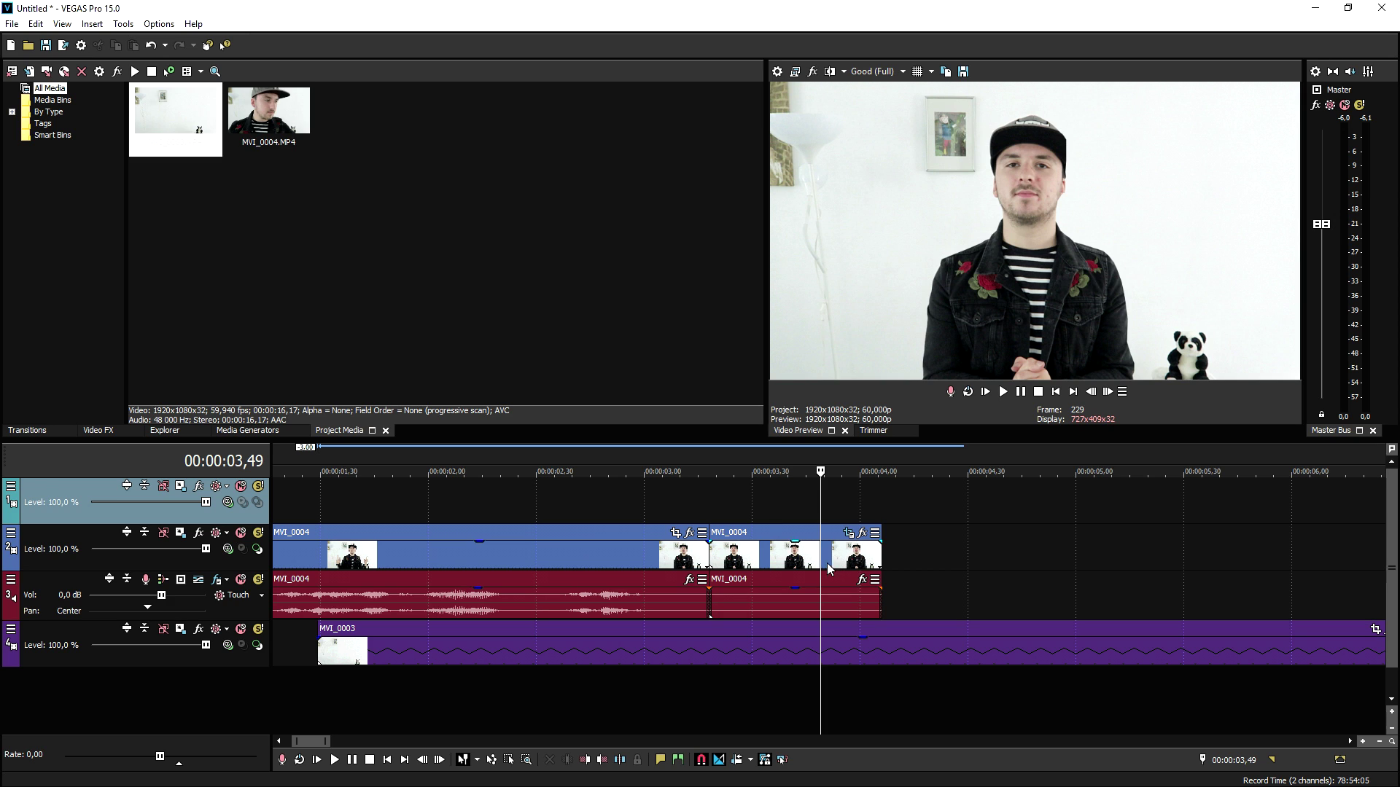
left_click_drag(738, 656, 1038, 660)
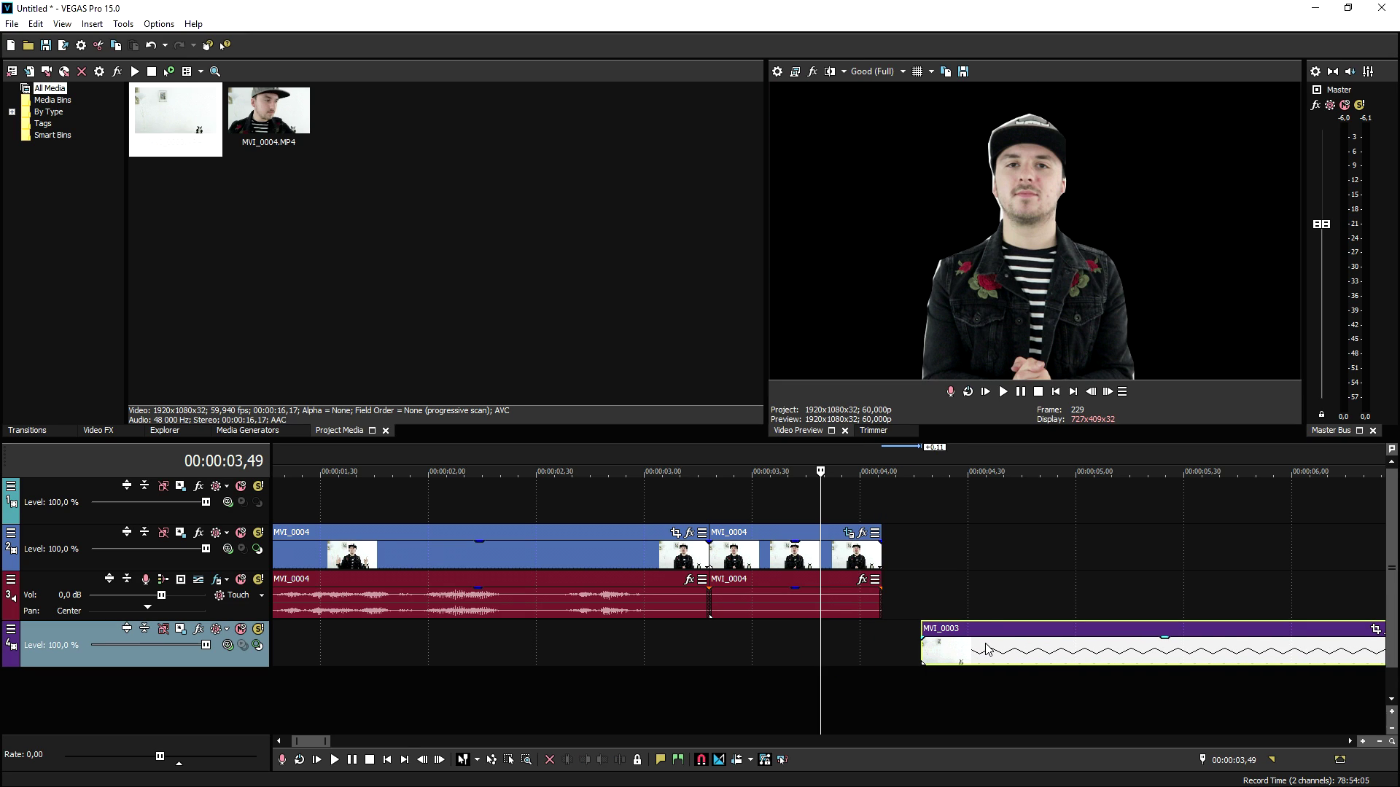
left_click(824, 486)
scroll(860, 513, "up", 2)
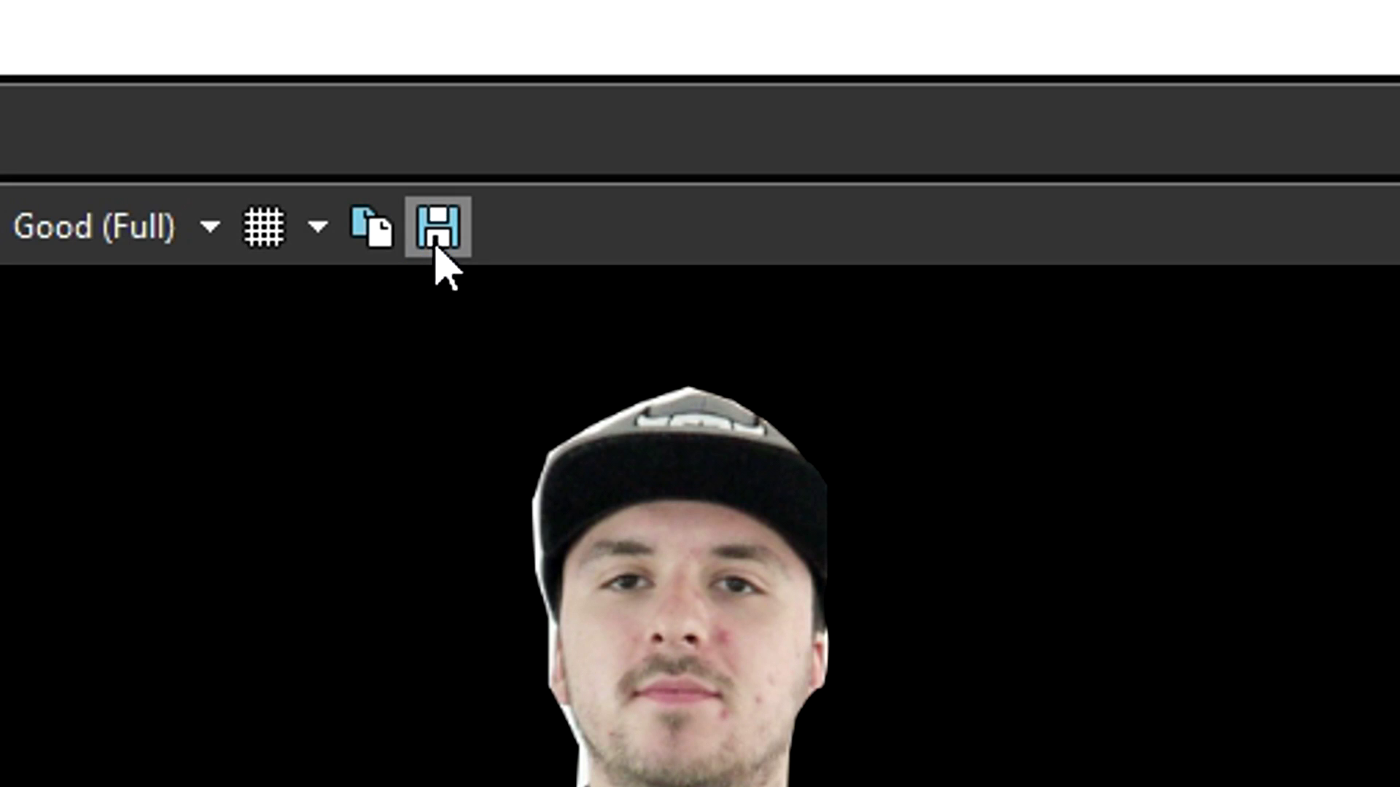
Step: Save the masked preview frame as PNG snapshot Me.png and place it on the top track
left_click(963, 72)
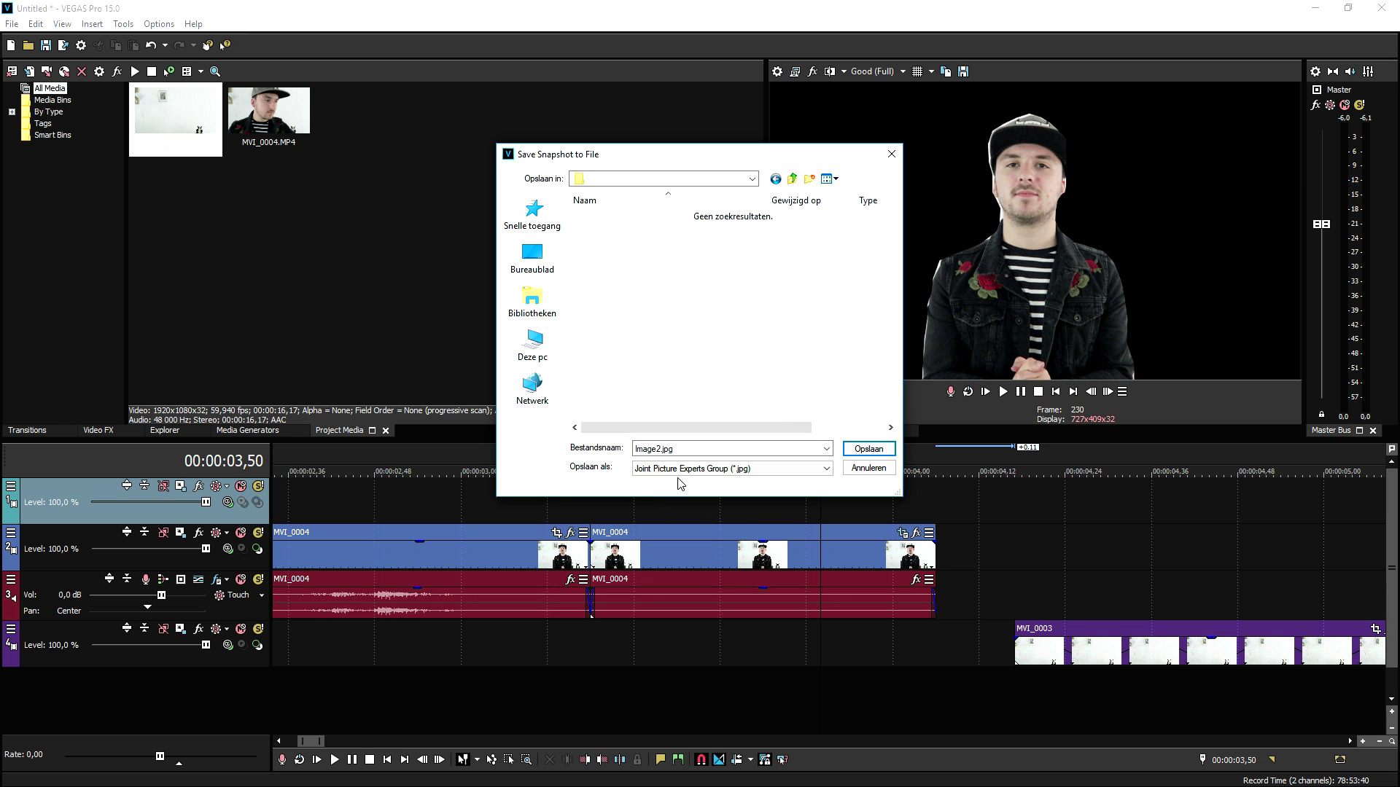
type("Me")
left_click(651, 469)
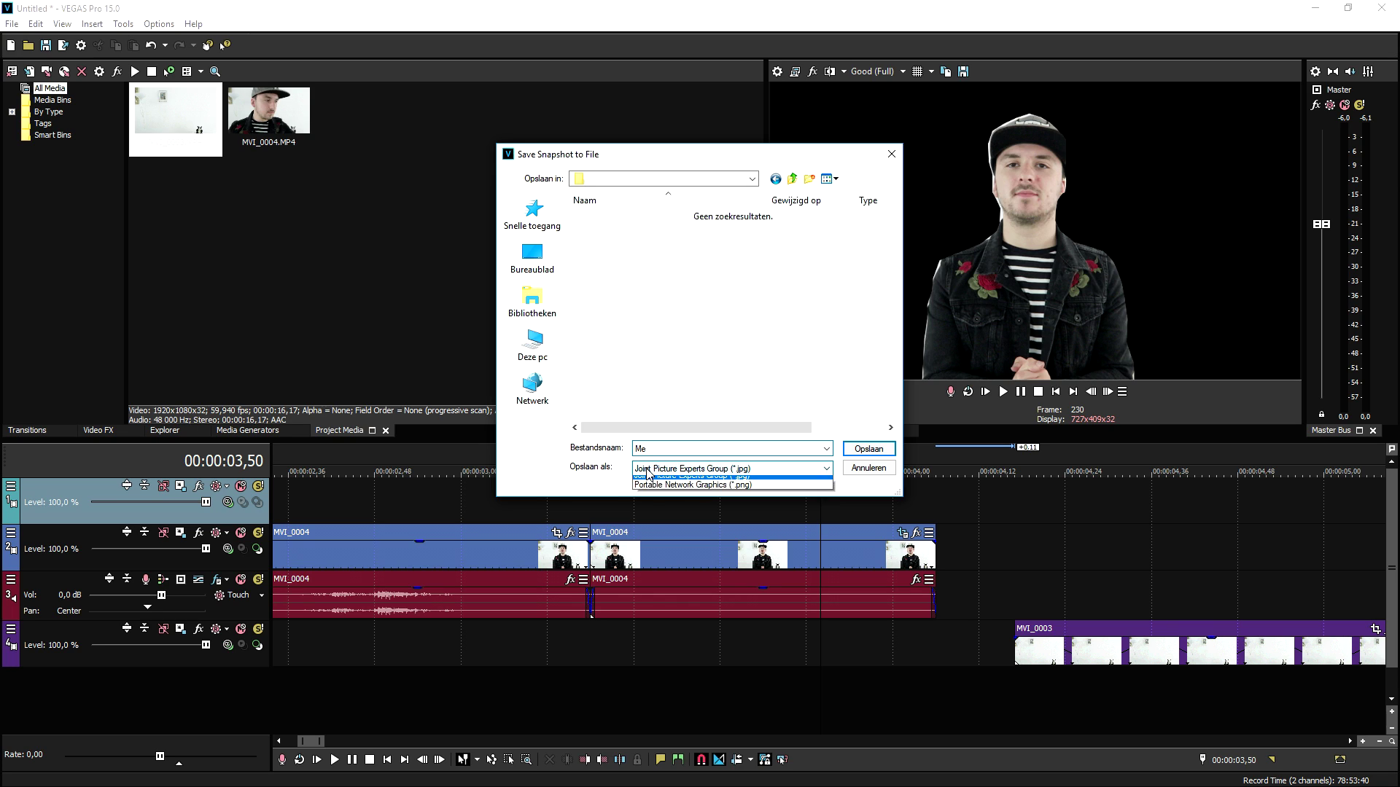
left_click(745, 491)
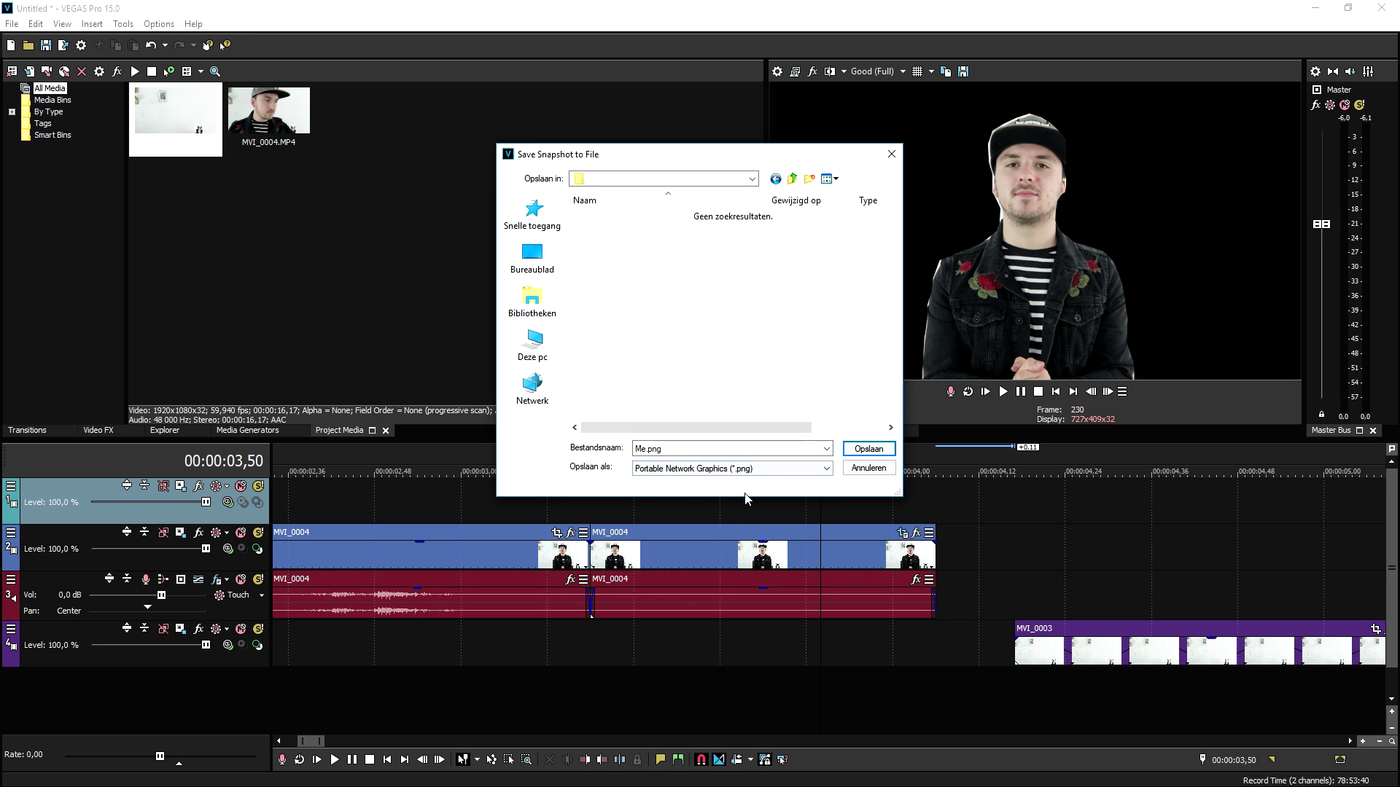
left_click(862, 450)
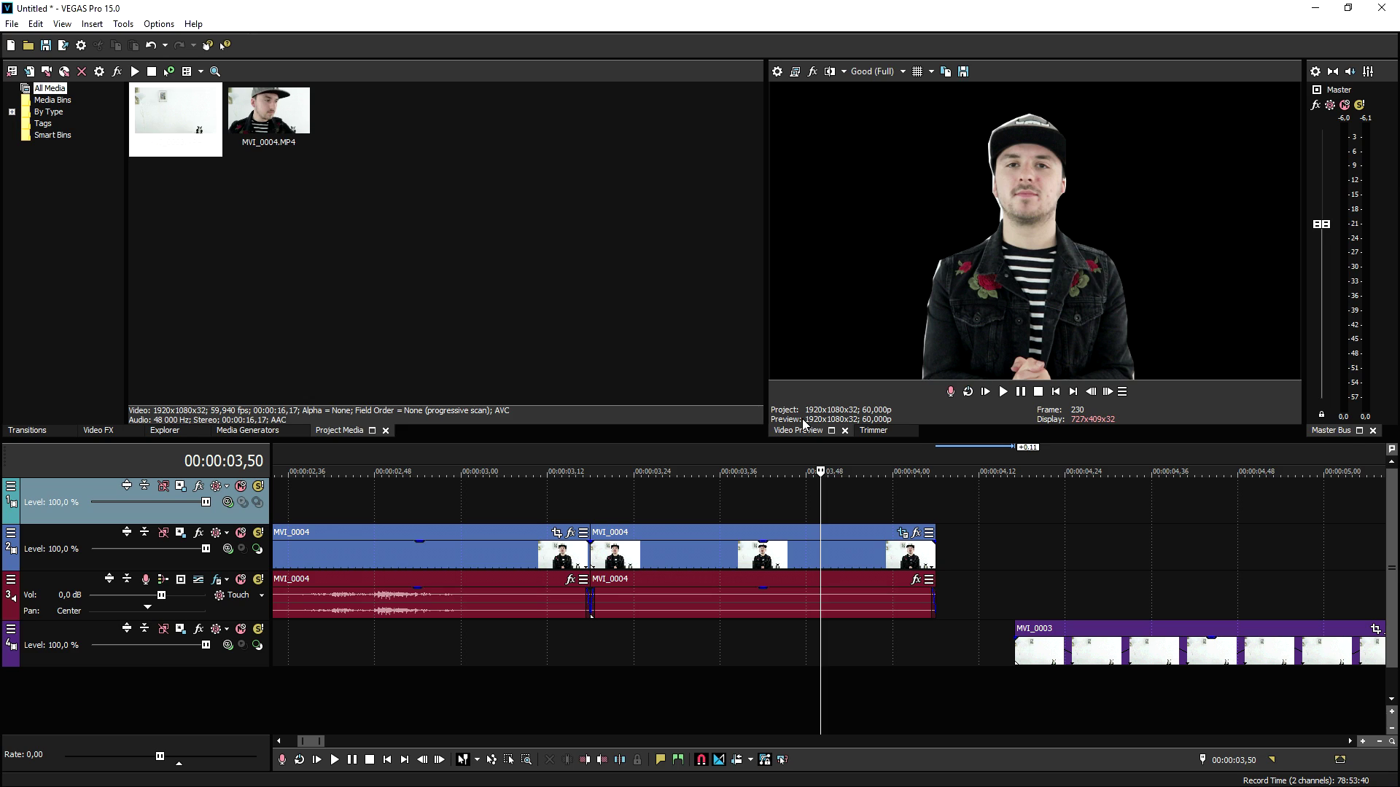
left_click_drag(175, 117, 709, 511)
Step: Delete the second MVI_0004 clip's video and audio
scroll(743, 510, "down", 1)
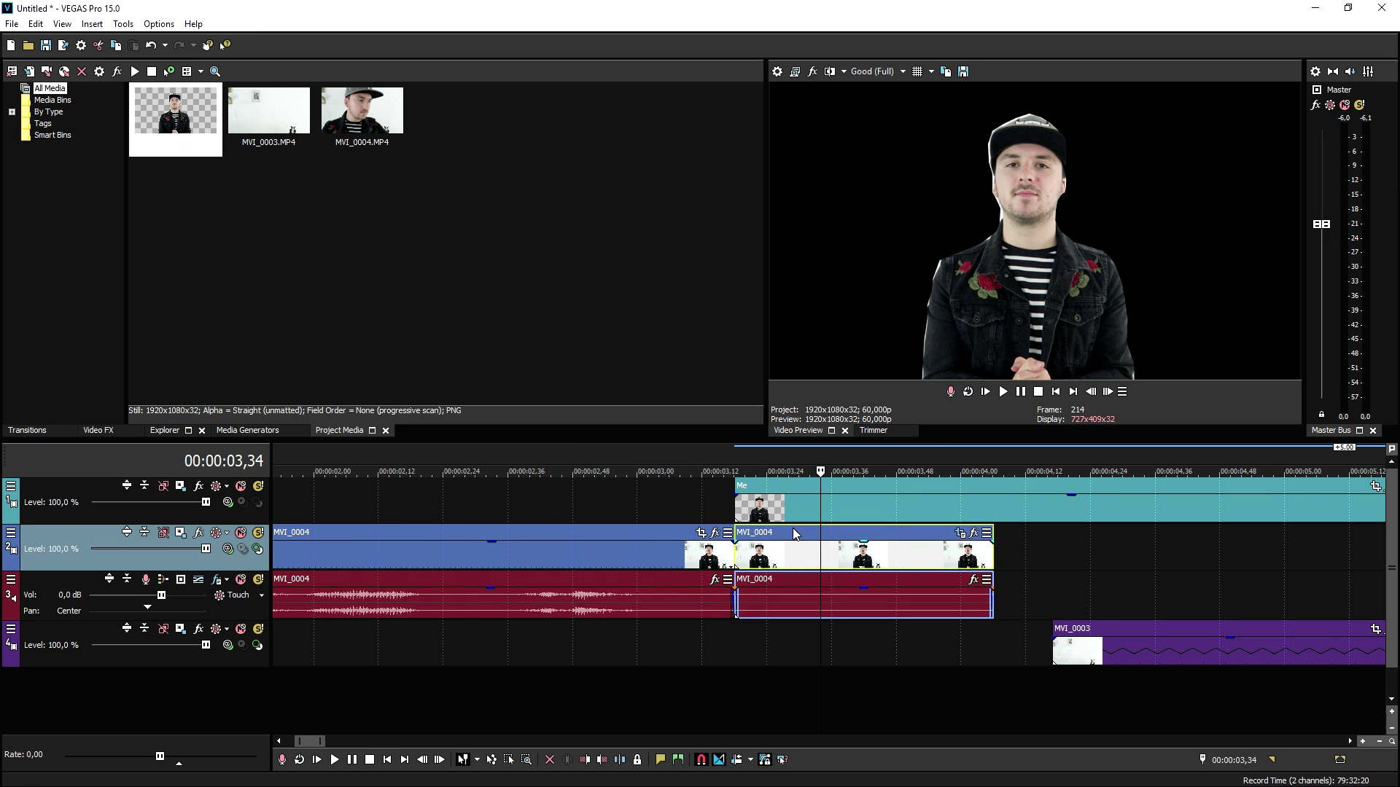
scroll(802, 554, "down", 1)
left_click(845, 572)
key("Delete")
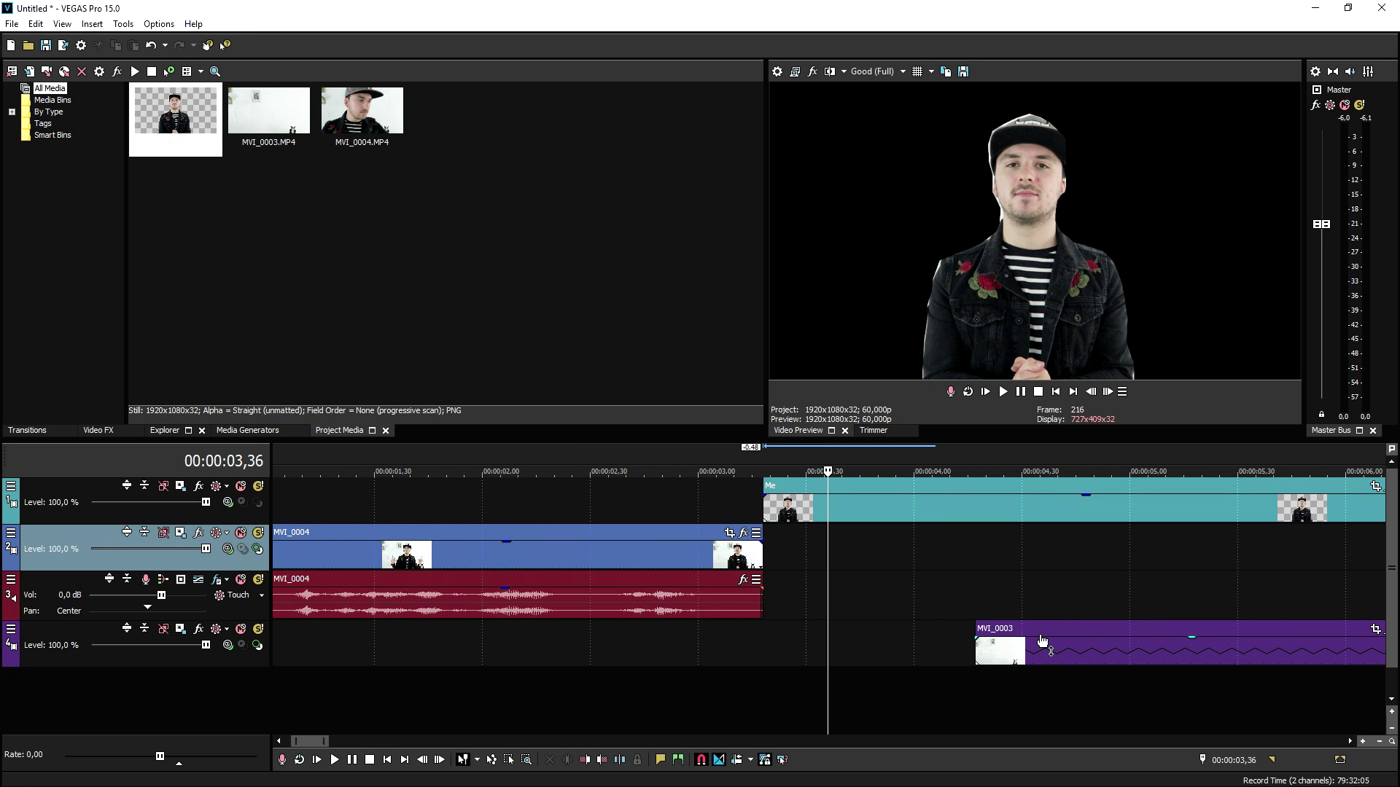
Step: Move MVI_0003 left to start with the Me still and play back the composite
left_click(980, 645)
left_click_drag(1021, 620, 809, 621)
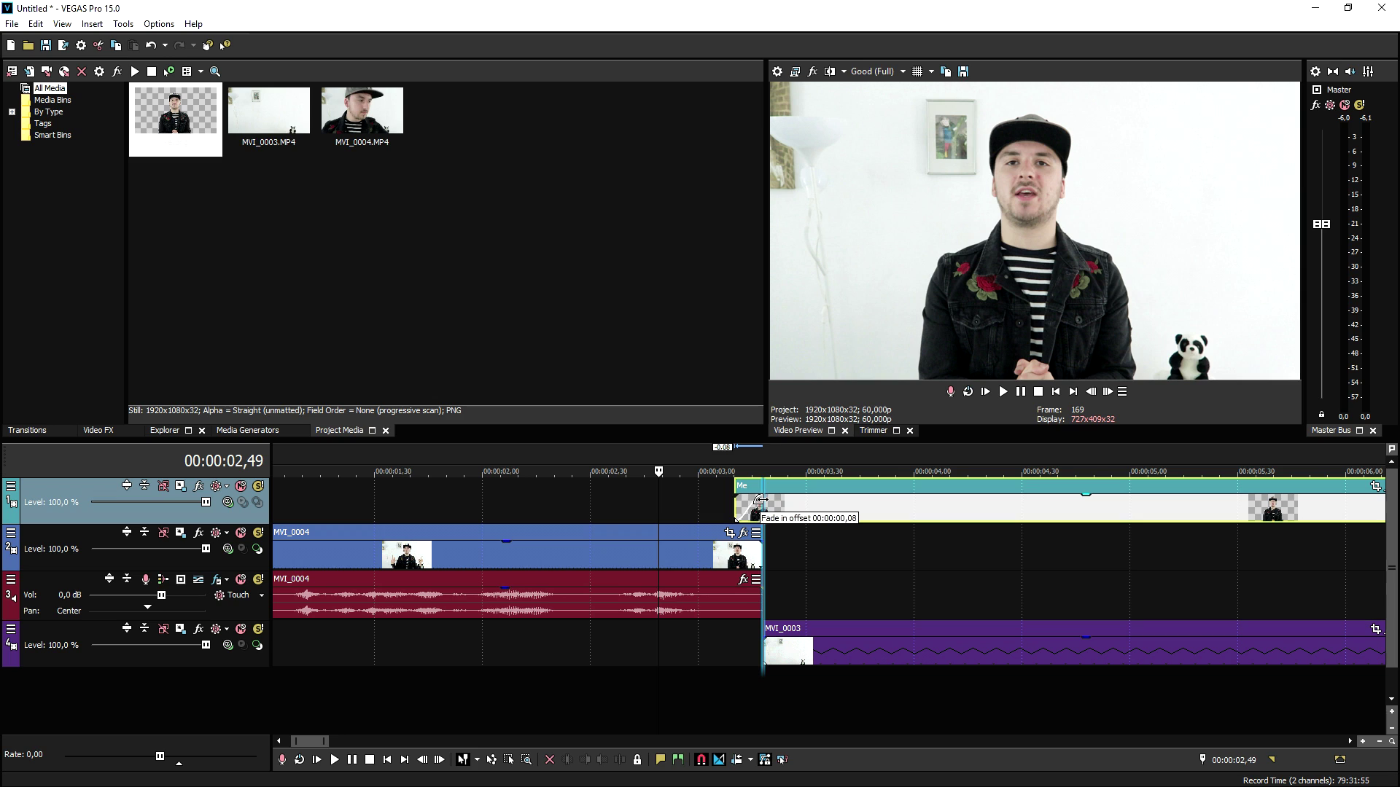
key("space")
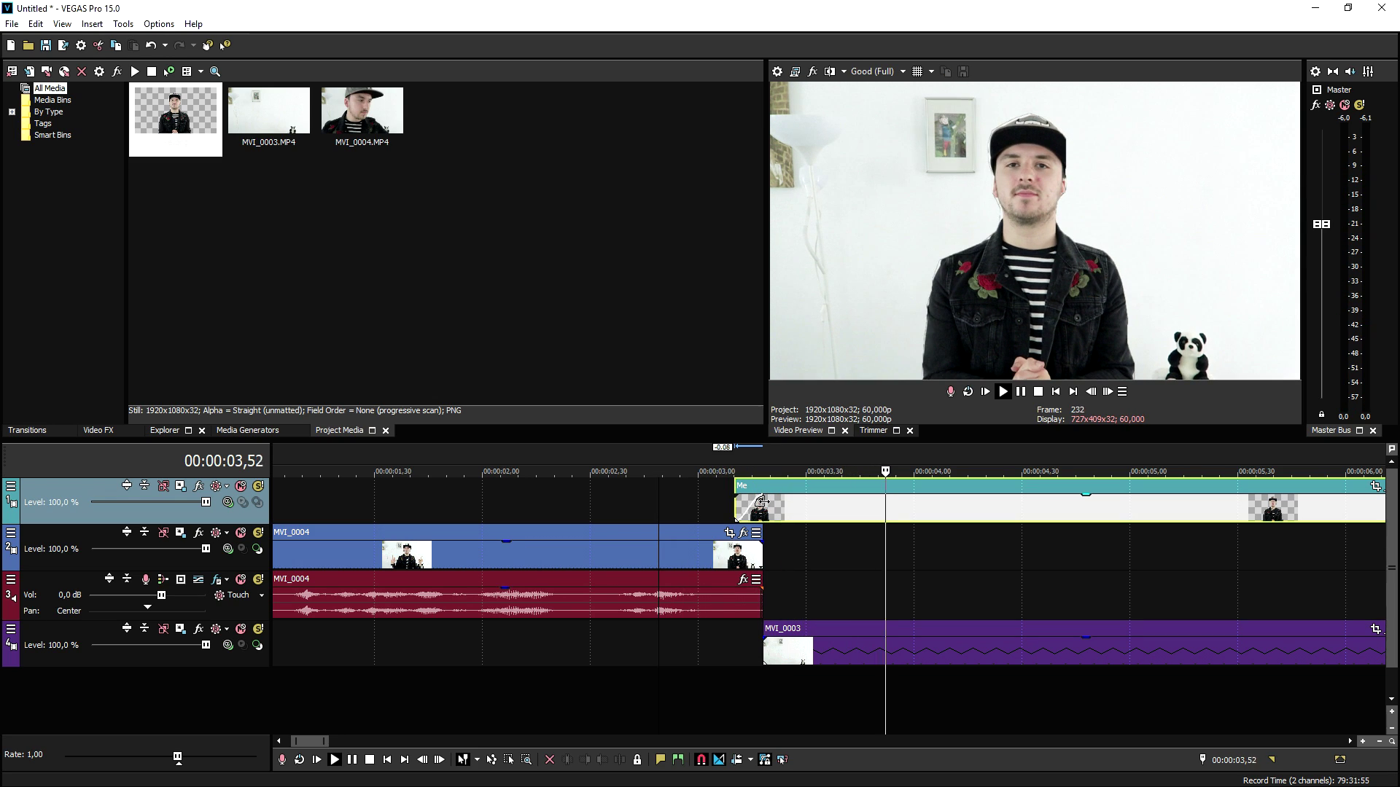
key("space")
left_click(828, 662)
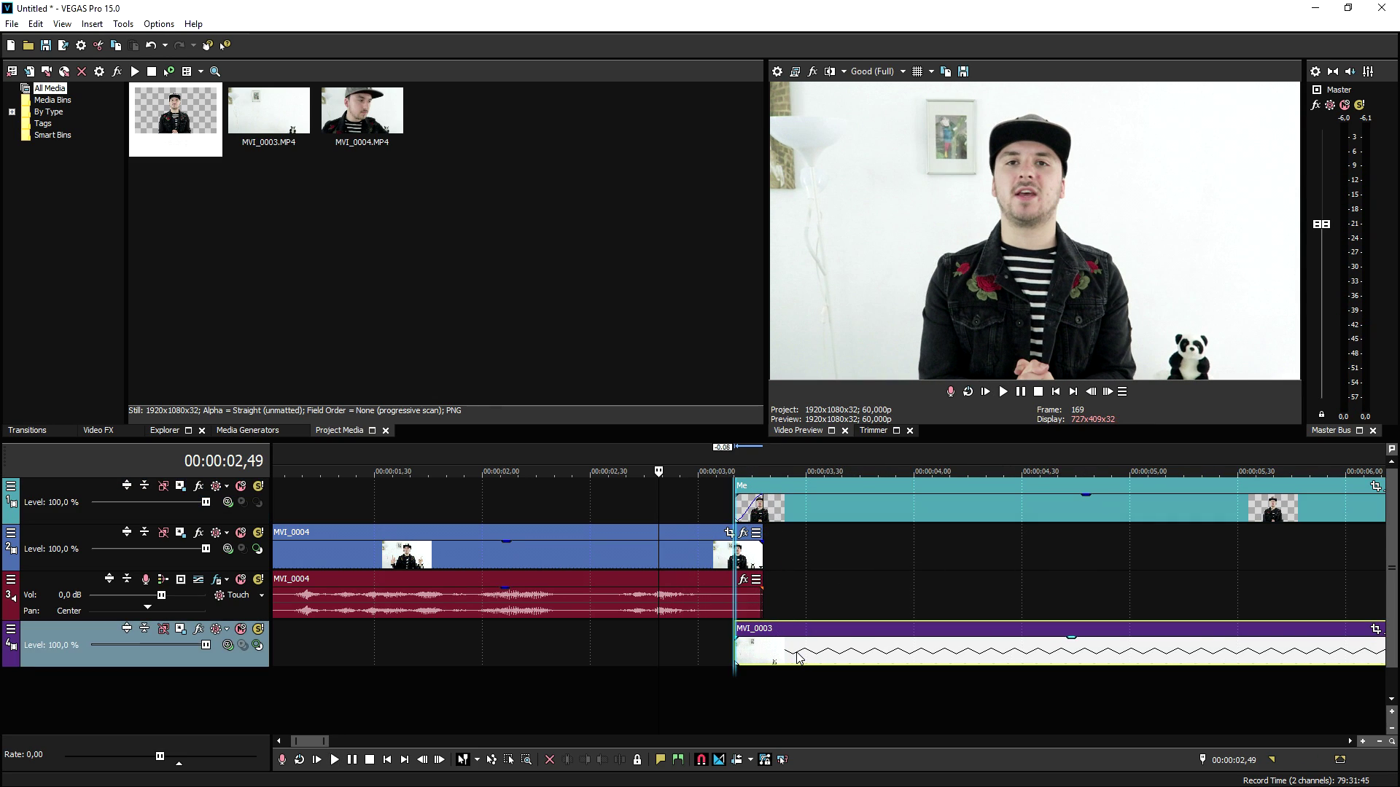
Step: Extend MVI_0003 earlier, lengthen the Me fade-out, and apply S_WipeDiffuse to that fade
left_click_drag(764, 637, 859, 642)
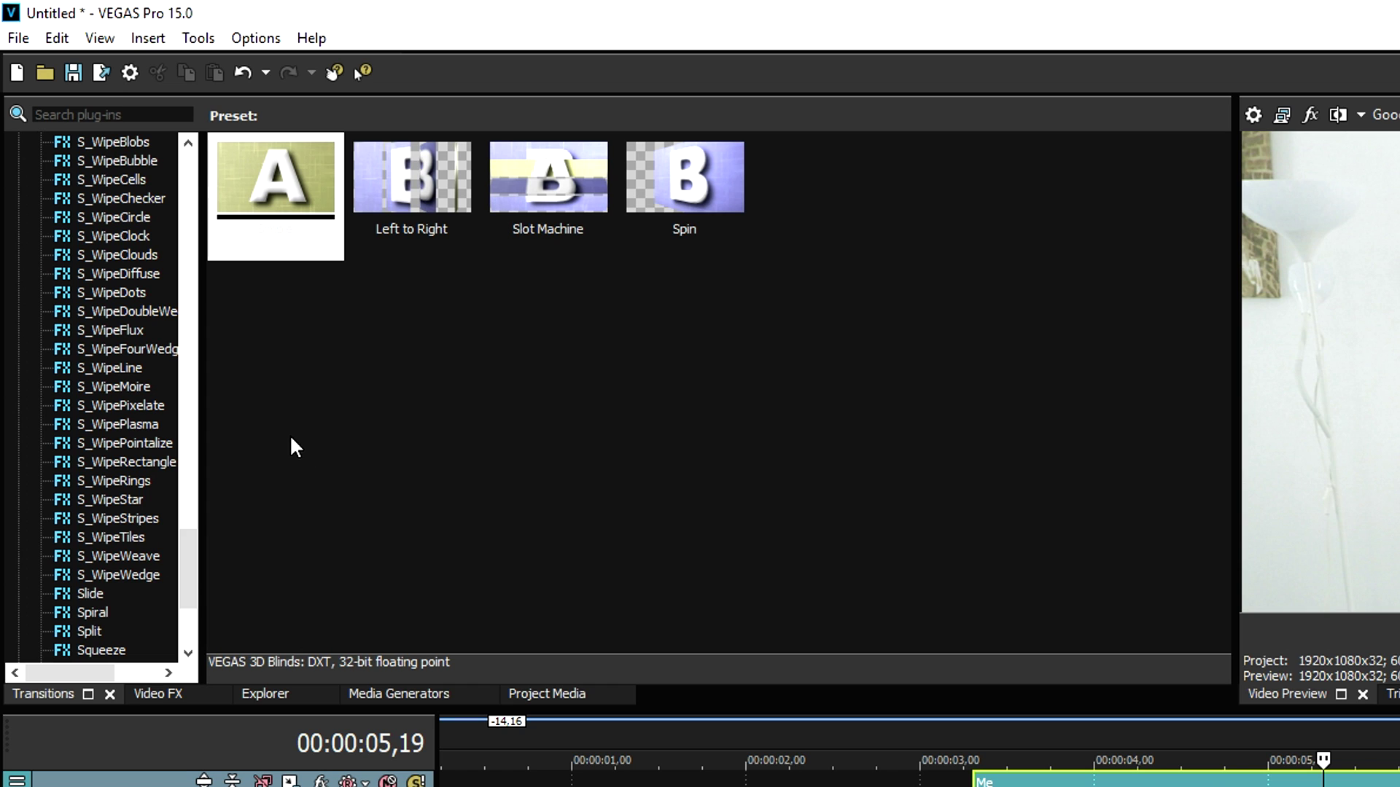
left_click(109, 274)
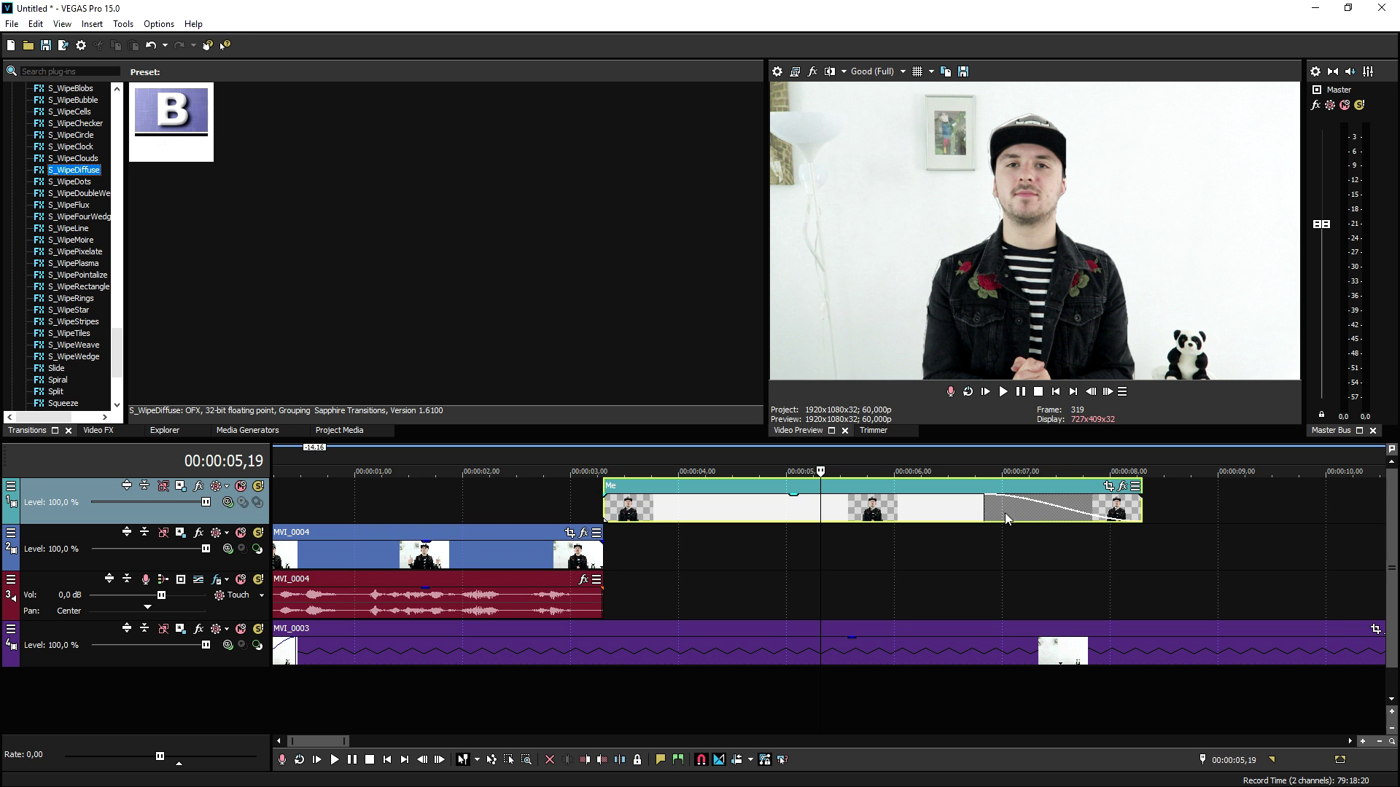
left_click_drag(995, 519, 911, 514)
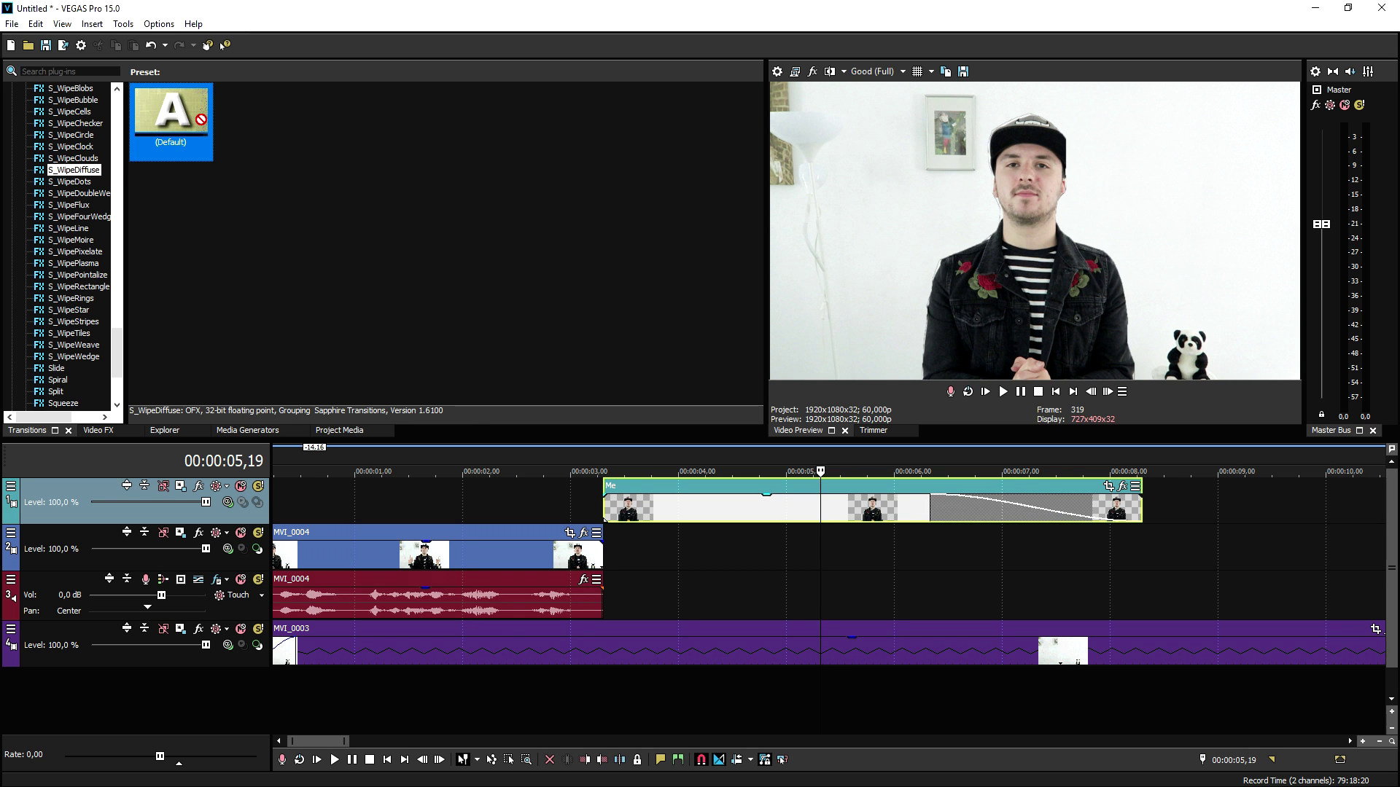
left_click_drag(198, 117, 938, 529)
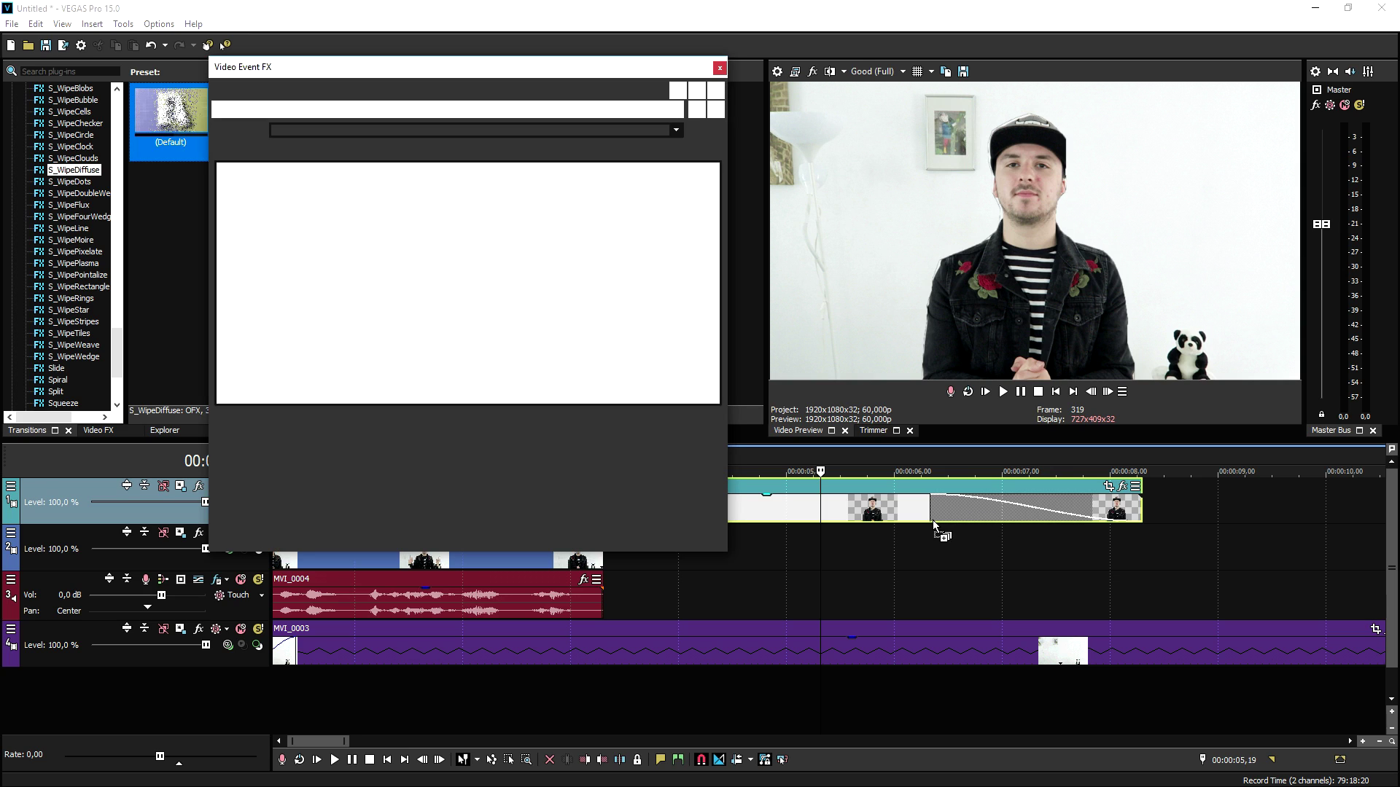
Step: Keyframe Diffuse Amount rising to 0,5 at the transition's end with Smooth Fade, then close
left_click_drag(915, 457, 889, 453)
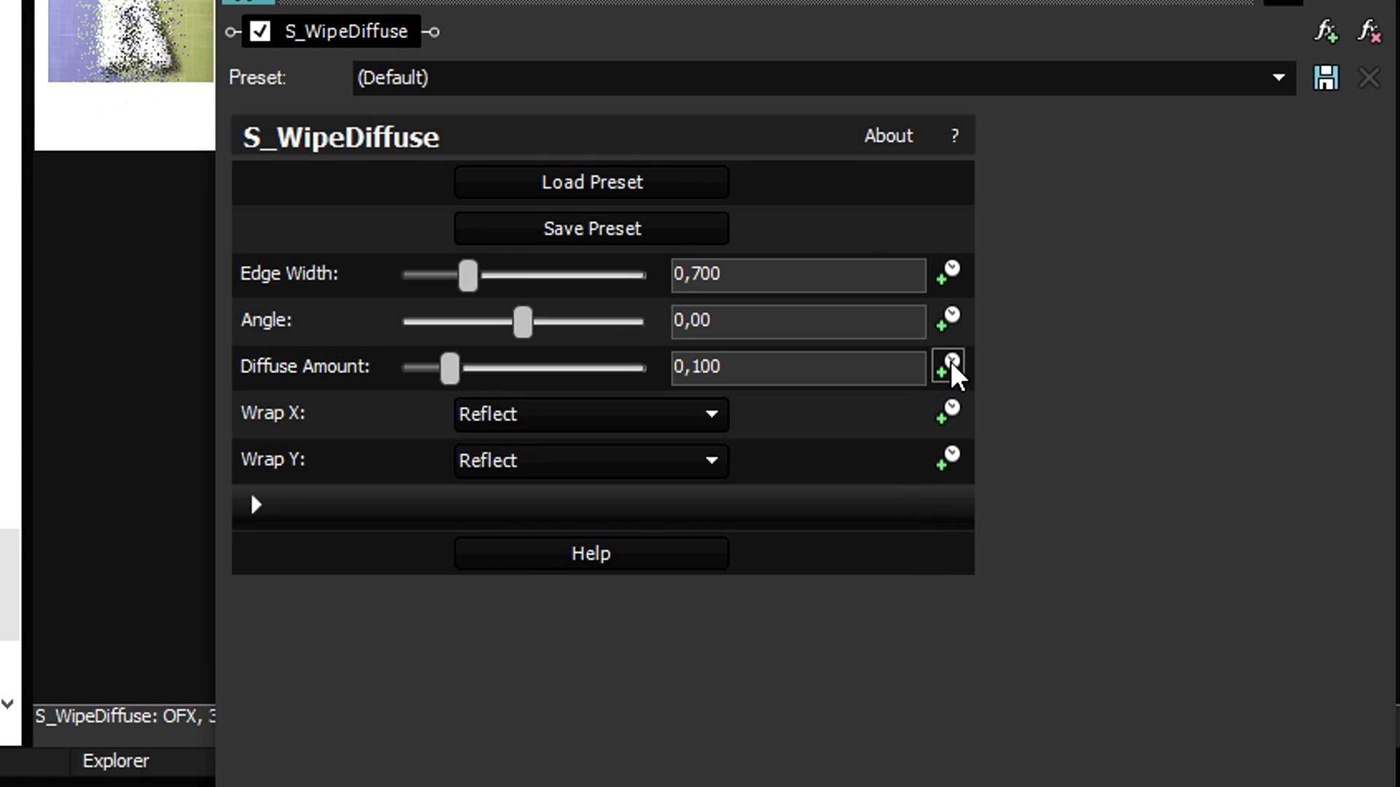
left_click(949, 365)
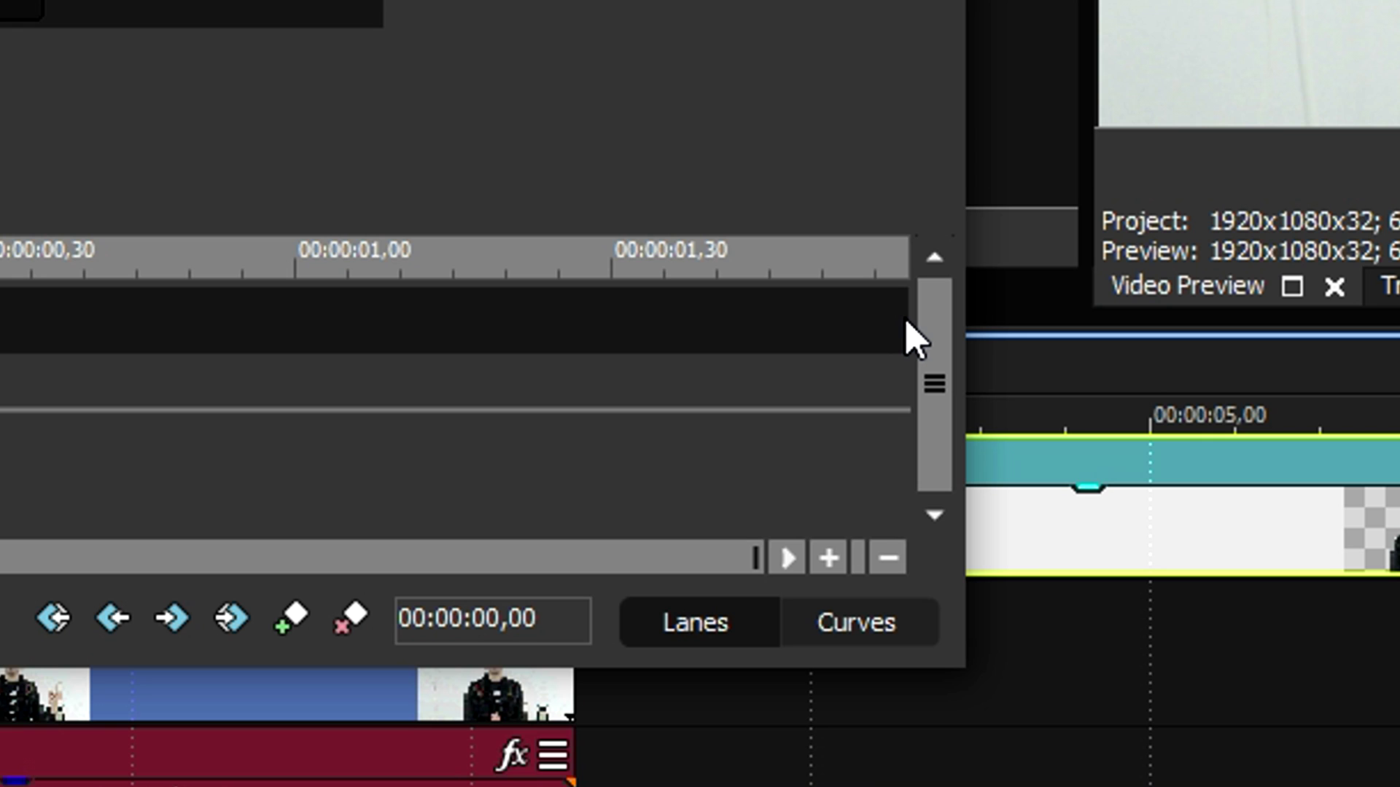
left_click(711, 445)
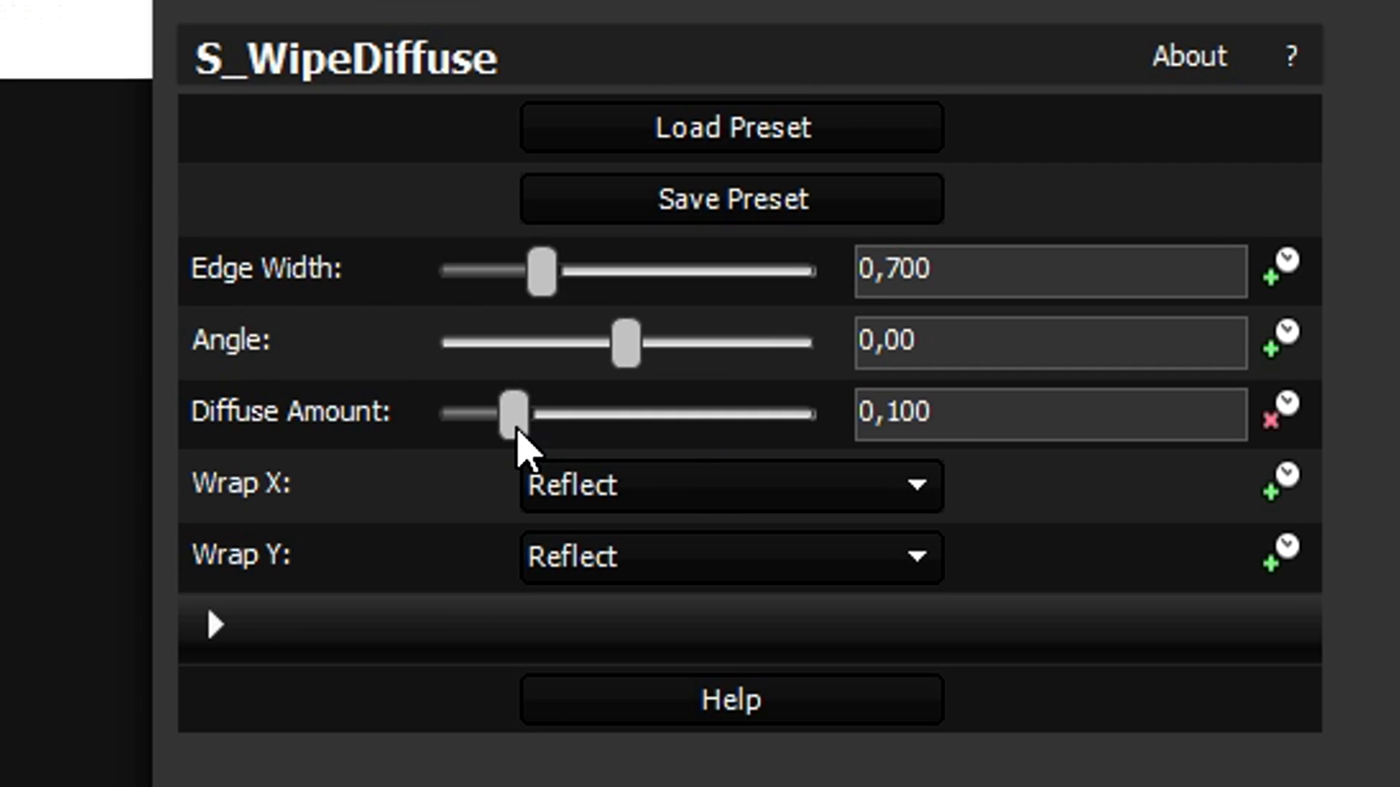
left_click_drag(512, 422, 917, 409)
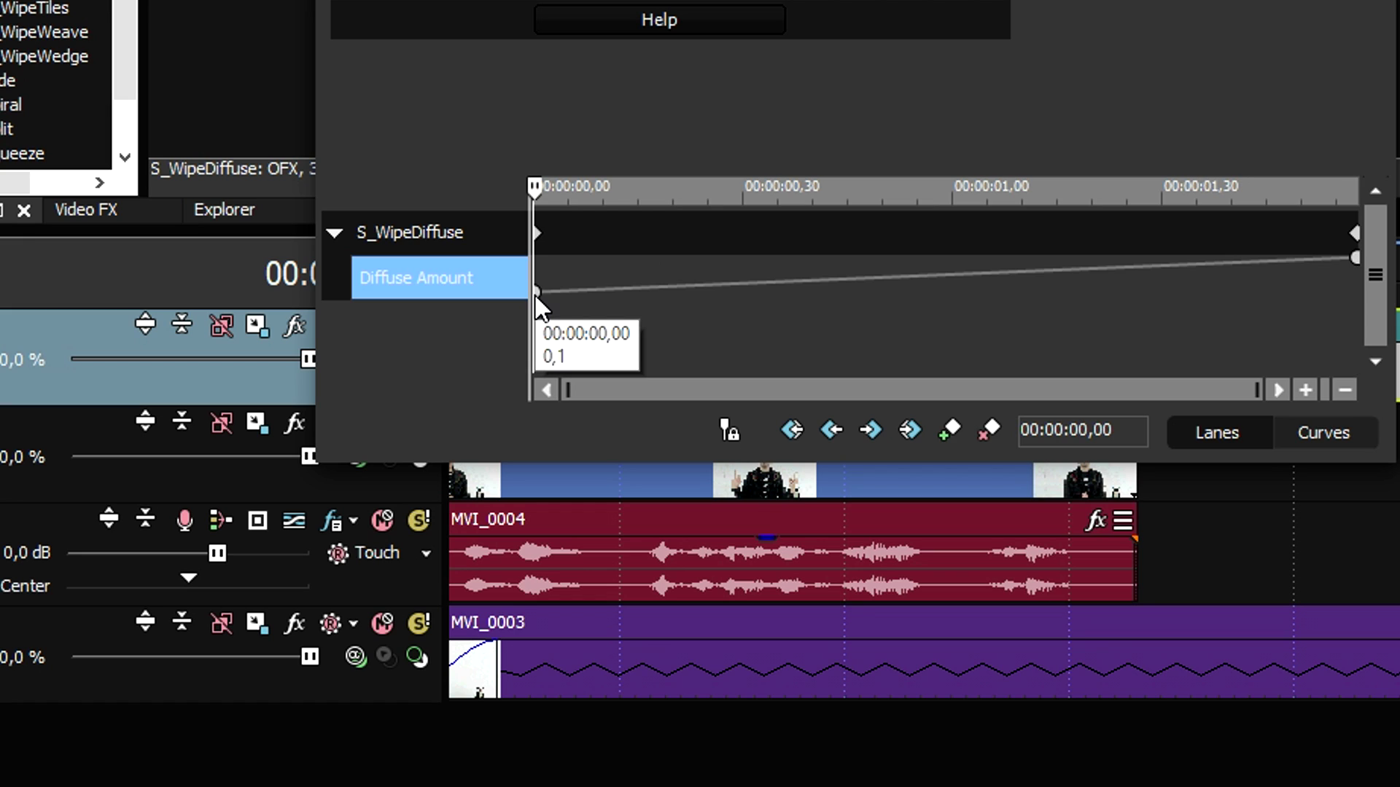
right_click(538, 292)
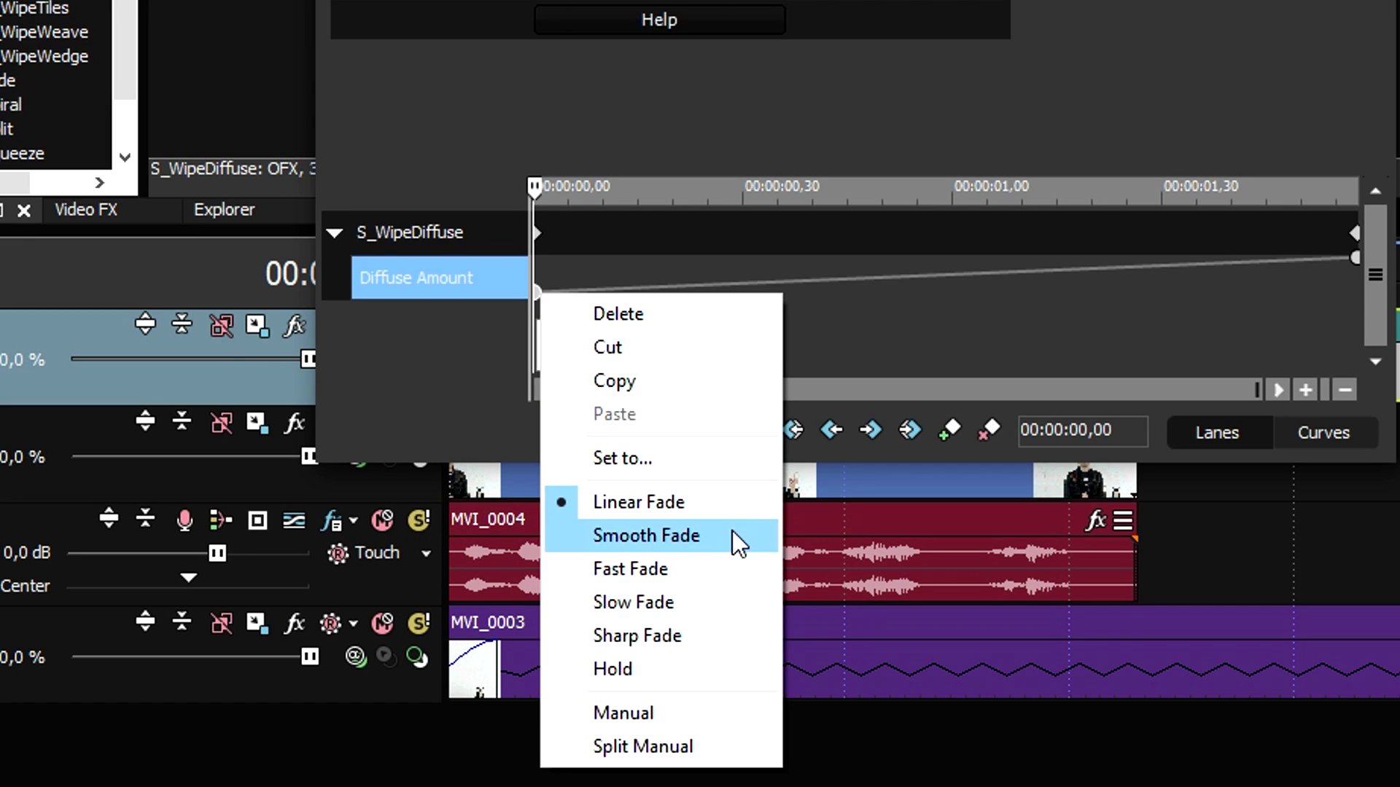
left_click(699, 534)
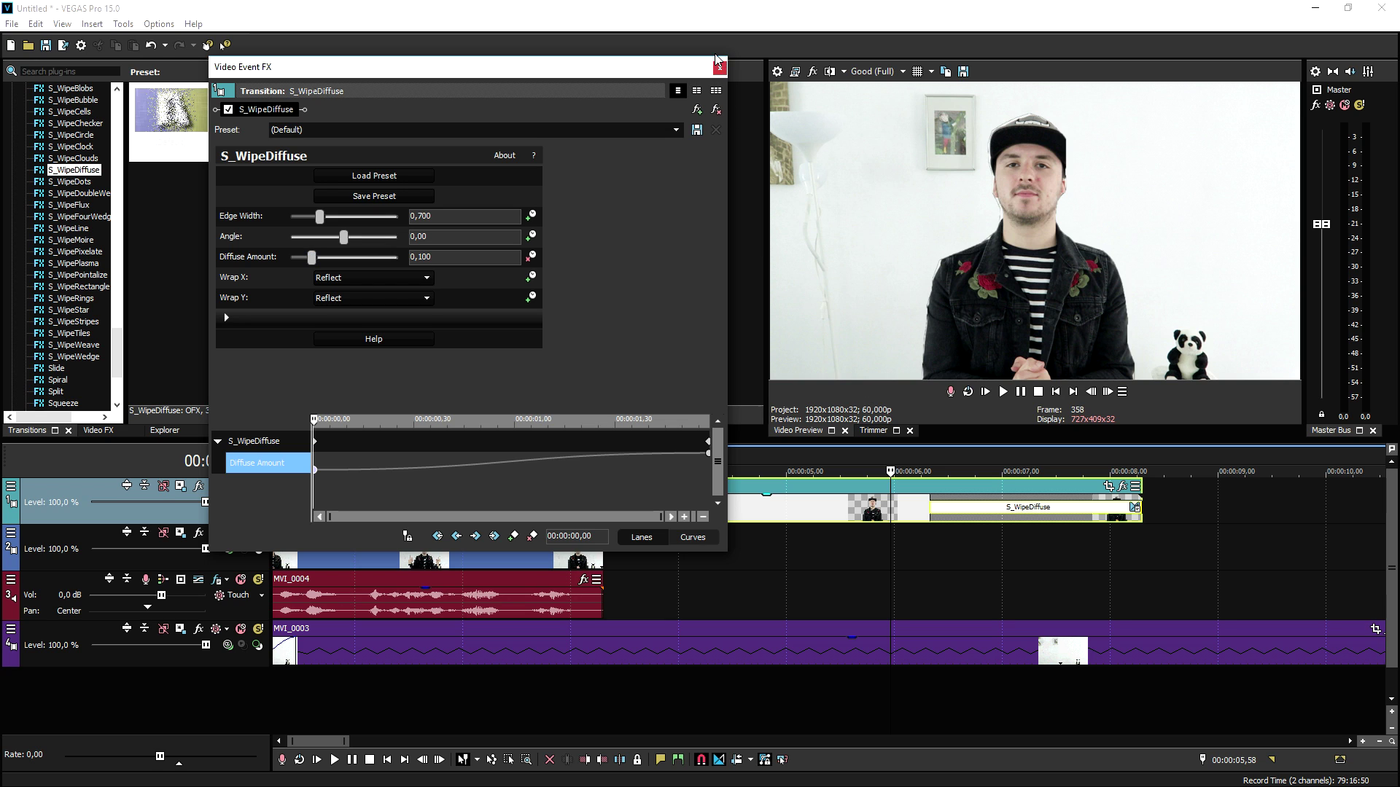
left_click(720, 69)
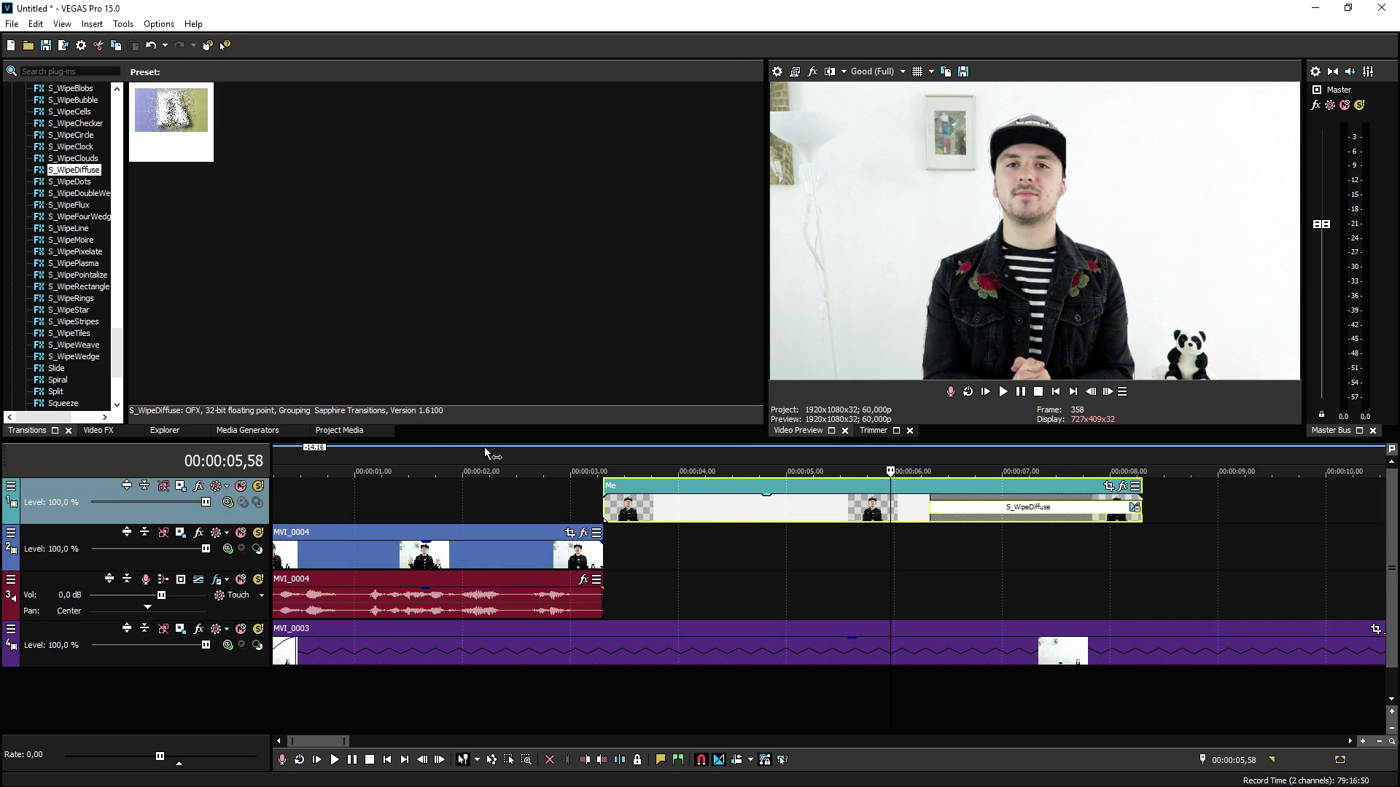